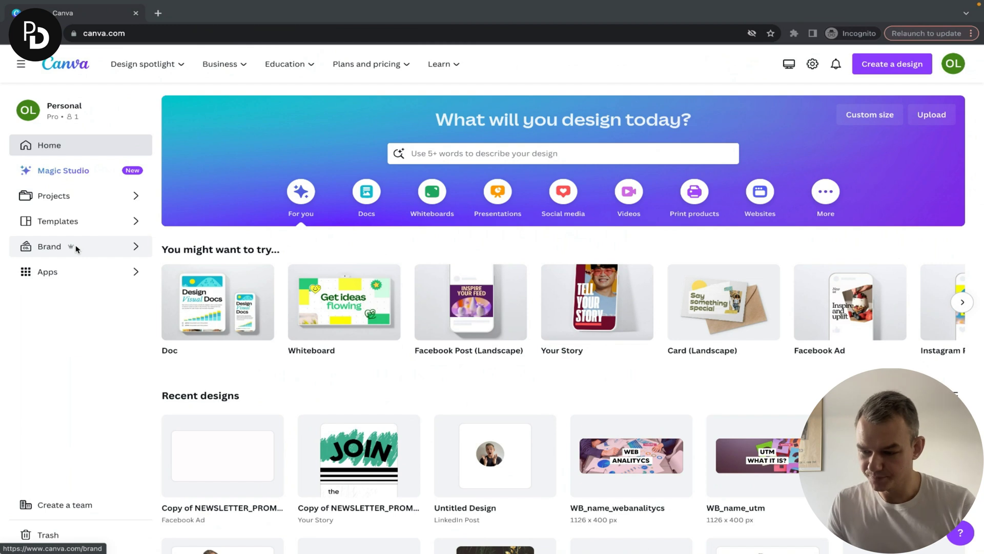
# Create a new brand kit named Tutorial_brandkit from the Brand area.
pyautogui.click(40, 248)
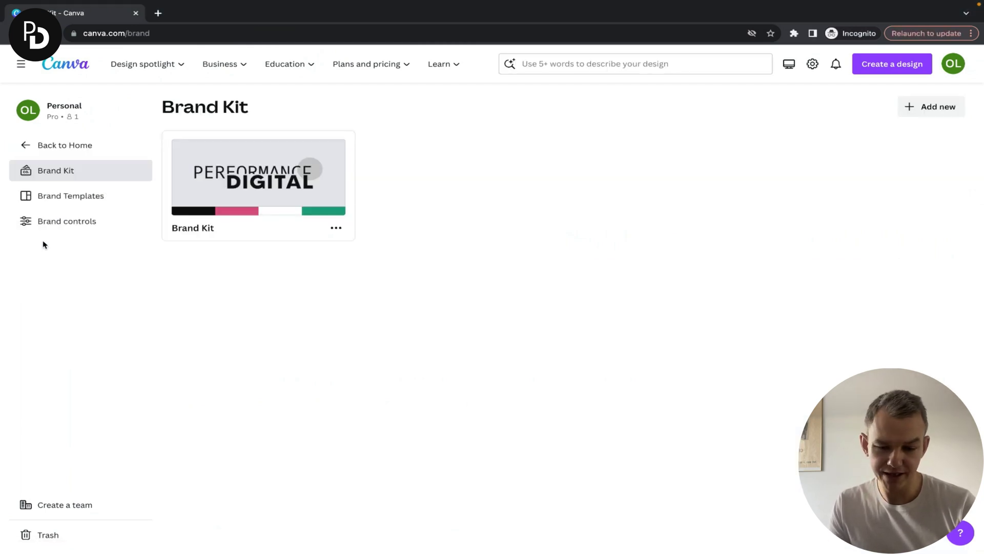
pyautogui.click(926, 109)
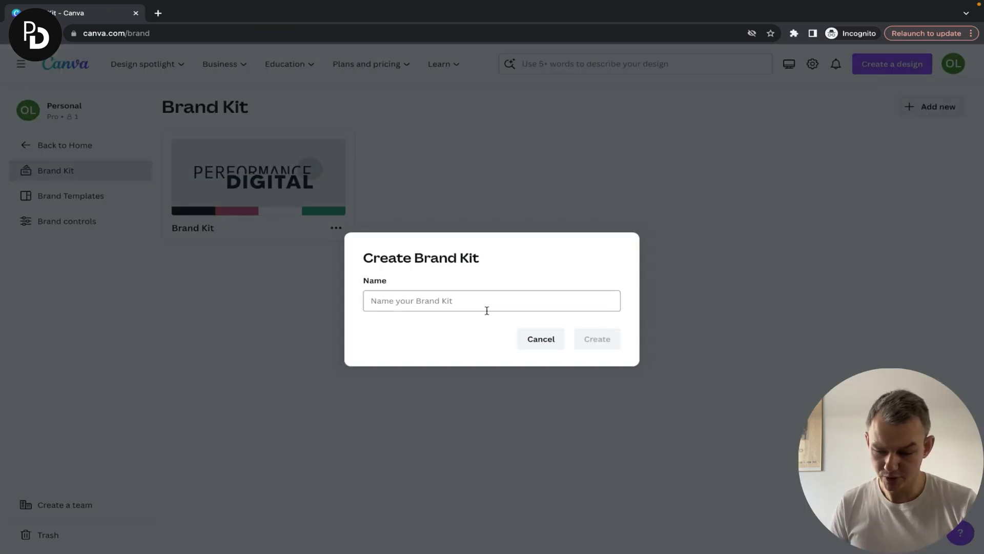
pyautogui.click(462, 309)
pyautogui.write('Tur')
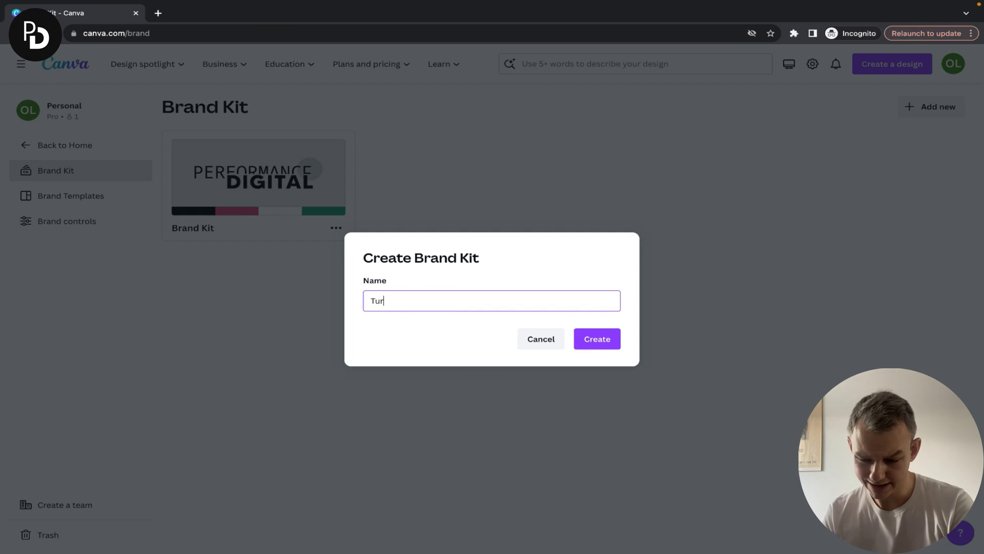
pyautogui.write('orial')
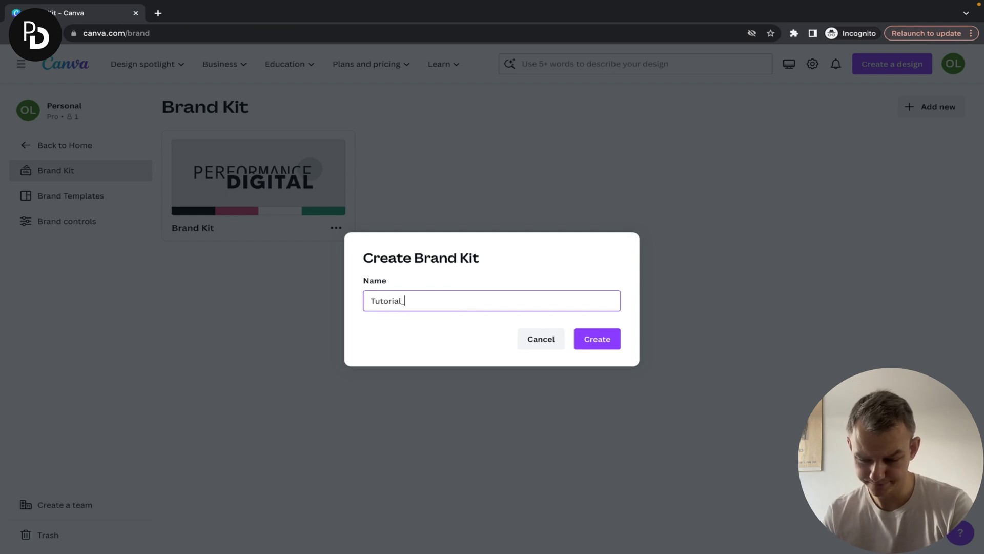
pyautogui.write('_brandkit')
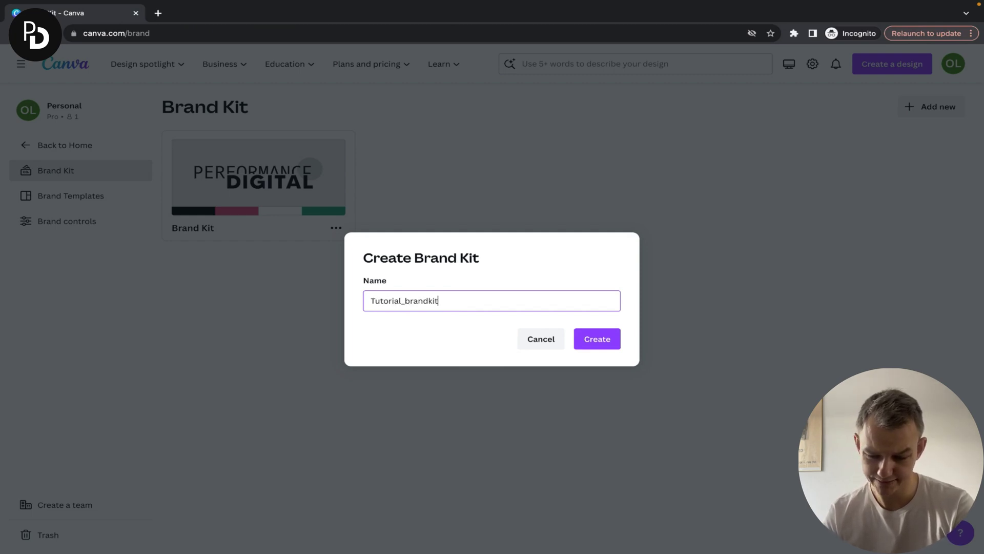
pyautogui.press('Return')
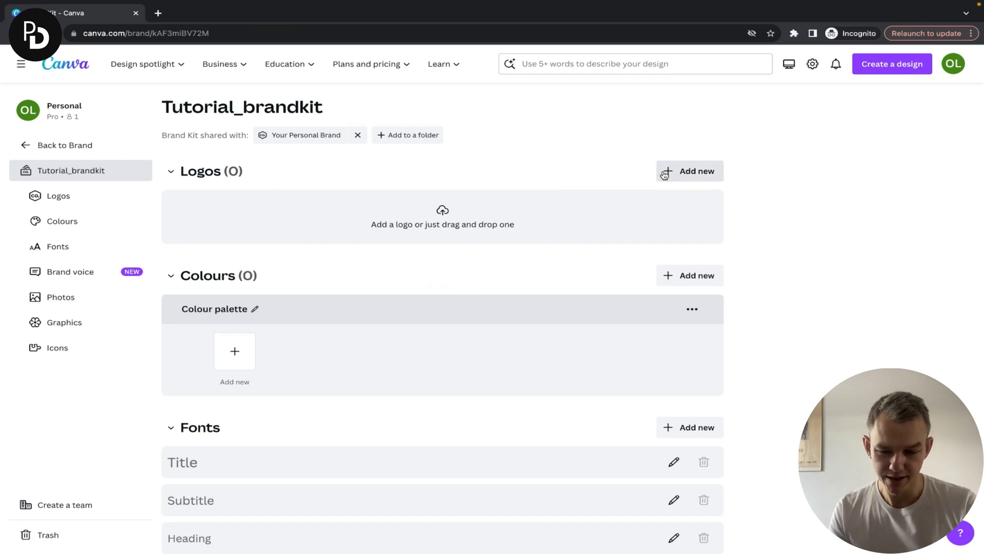
# Upload all ten PNGs from Performance_Brand_Identity > PD_logo_PNG as brand kit logos.
pyautogui.click(667, 174)
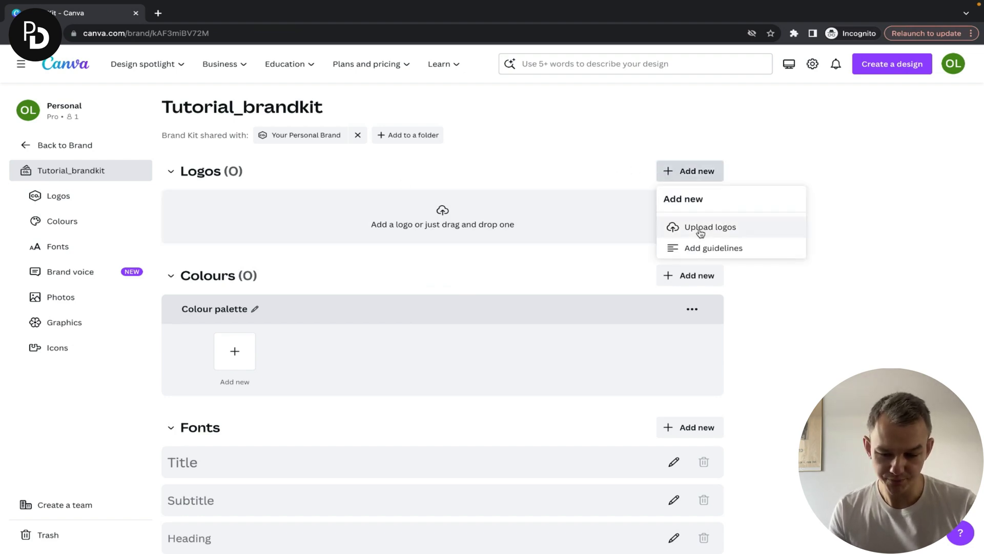
pyautogui.click(493, 185)
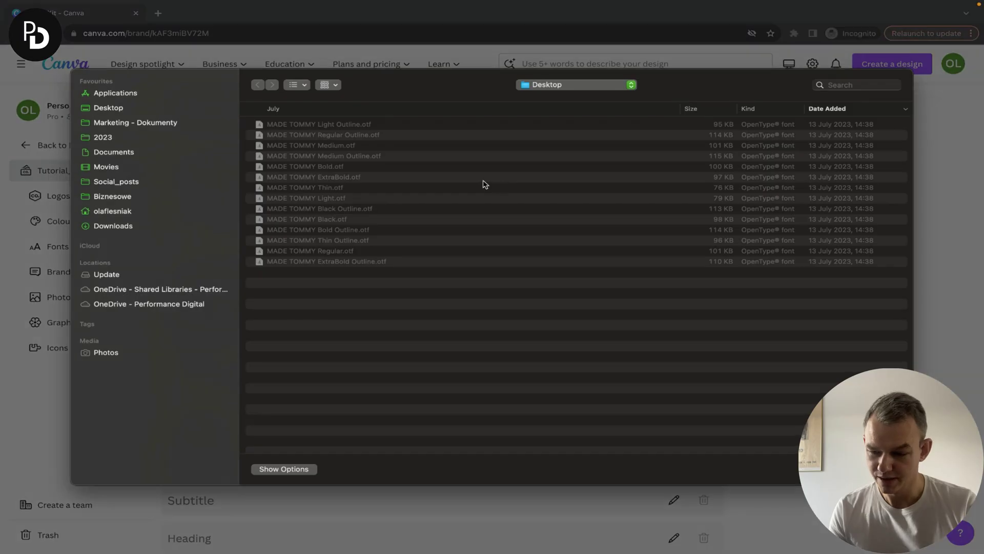
pyautogui.click(567, 86)
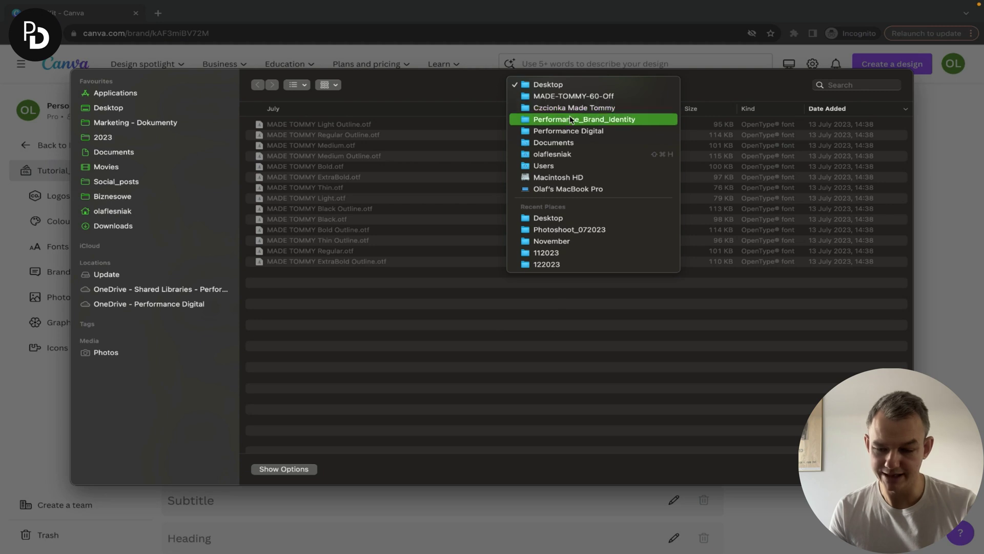
pyautogui.click(569, 119)
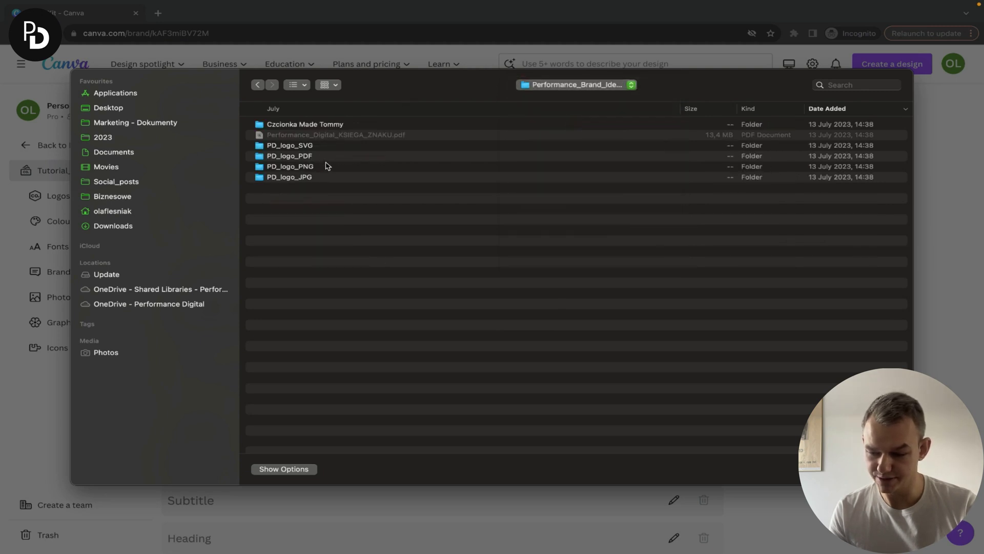
pyautogui.click(320, 168)
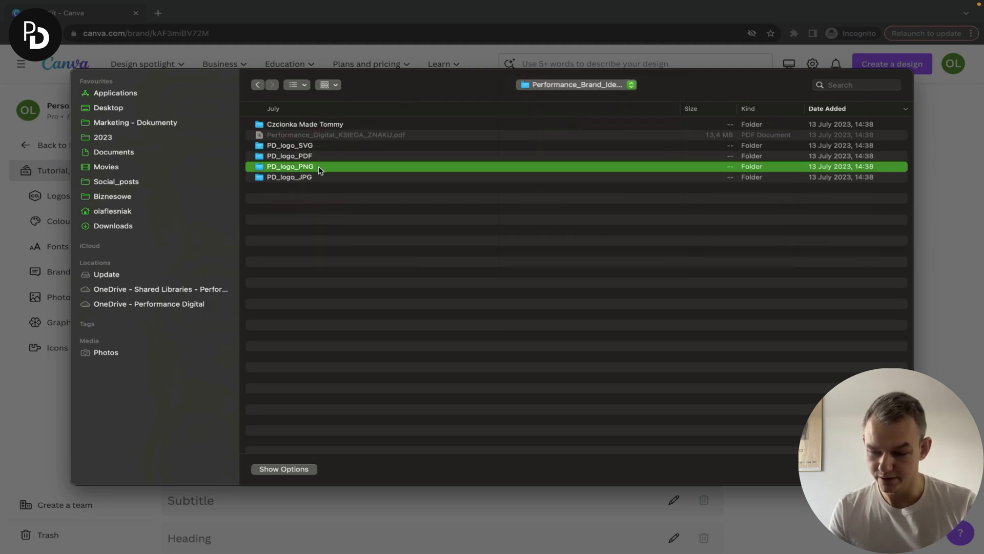
pyautogui.doubleClick(318, 170)
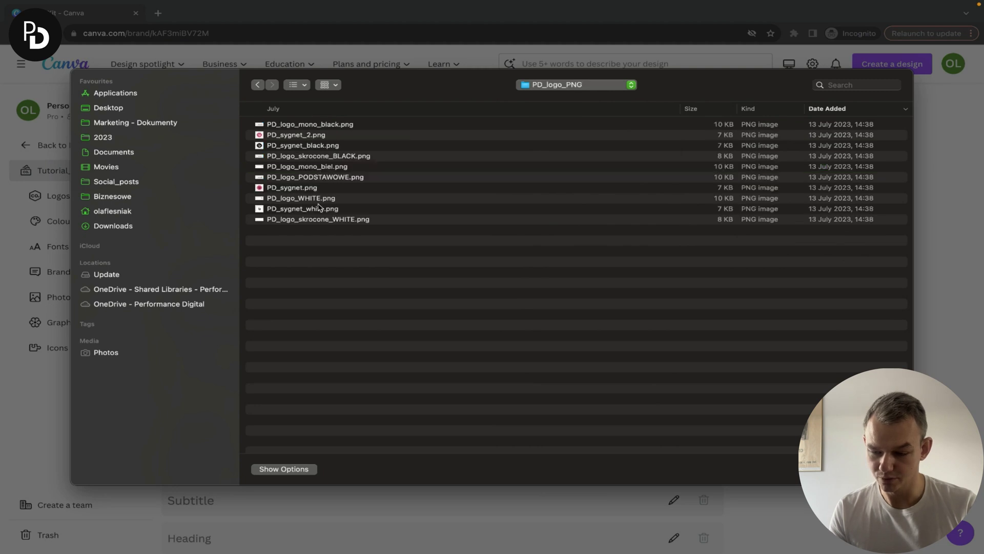
pyautogui.moveTo(310, 243); pyautogui.dragTo(324, 126)
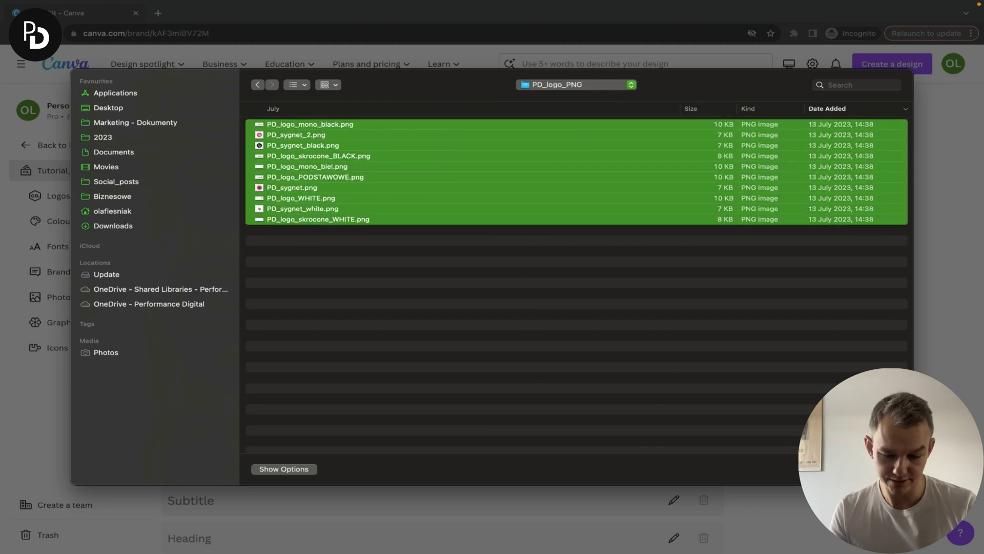
pyautogui.press('Return')
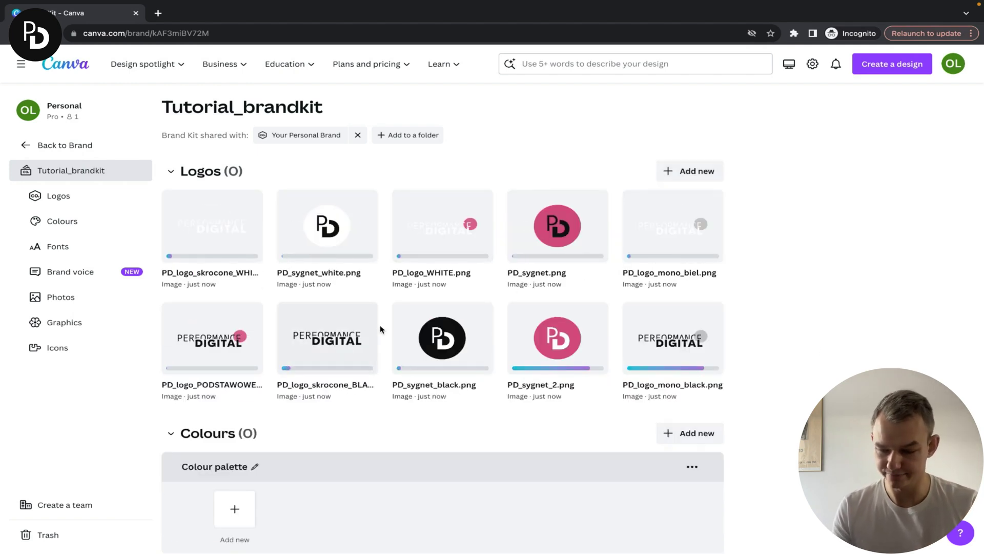
pyautogui.scroll(-1, 404, 273)
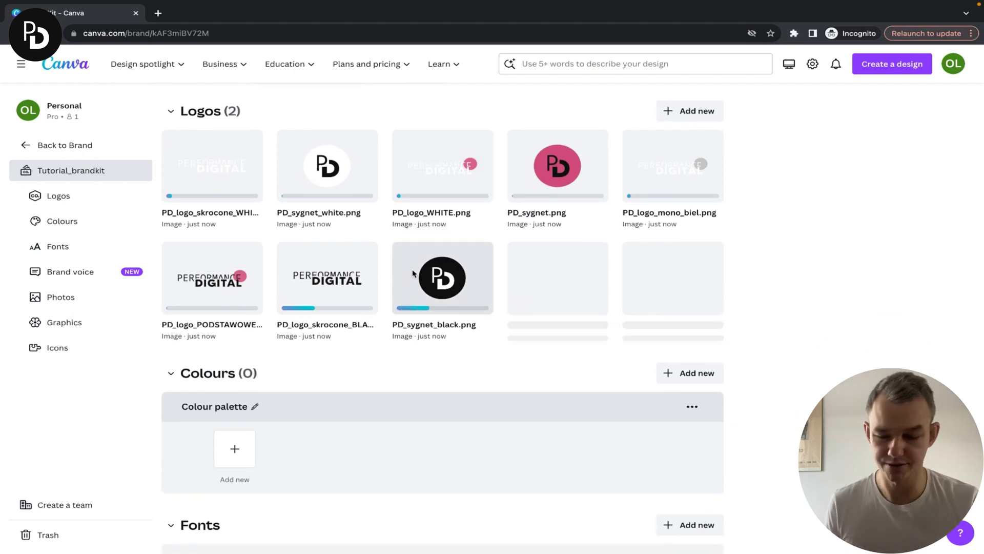
pyautogui.scroll(-2, 472, 296)
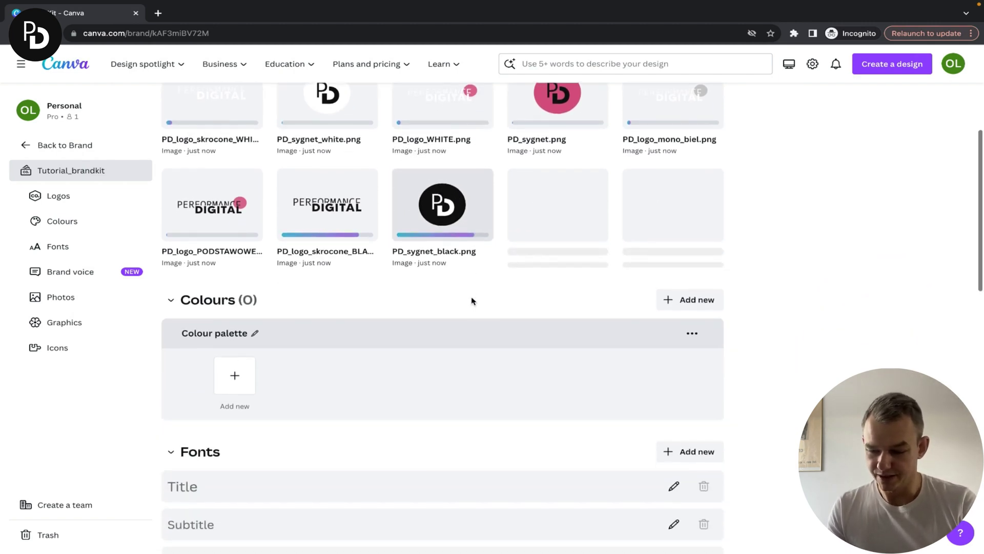
pyautogui.scroll(-1, 471, 296)
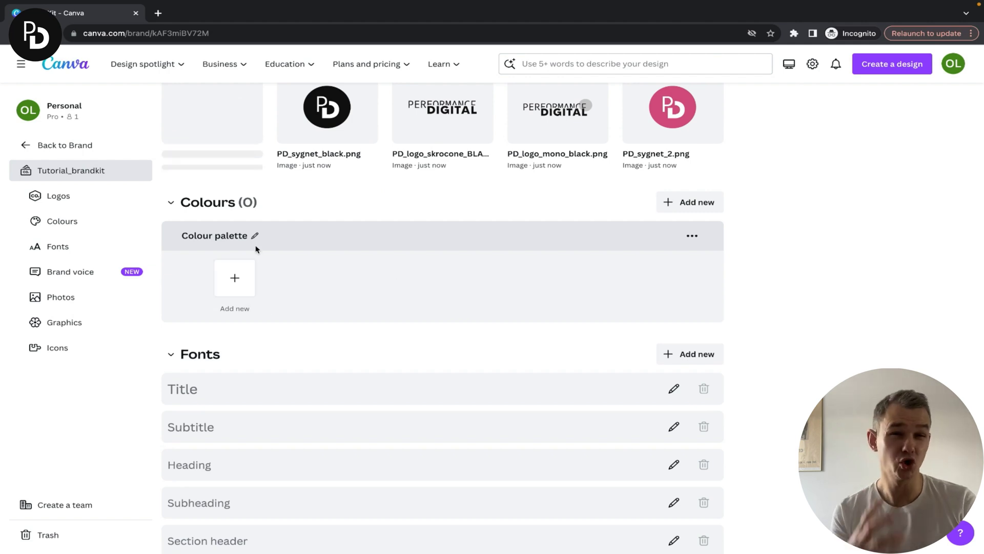
# Add a palette colour and paste the brand-book pink hex D34A78 into it.
pyautogui.click(249, 272)
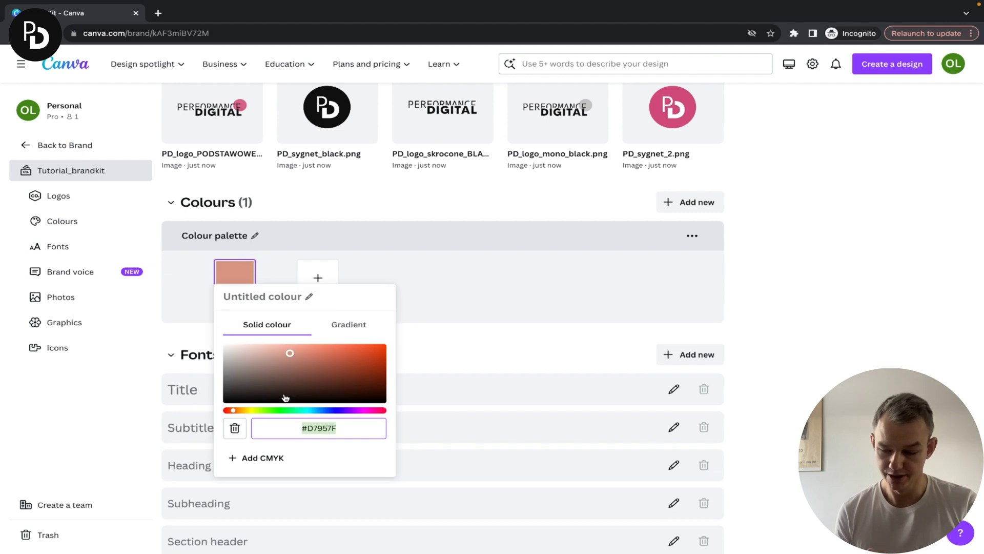
pyautogui.click(341, 435)
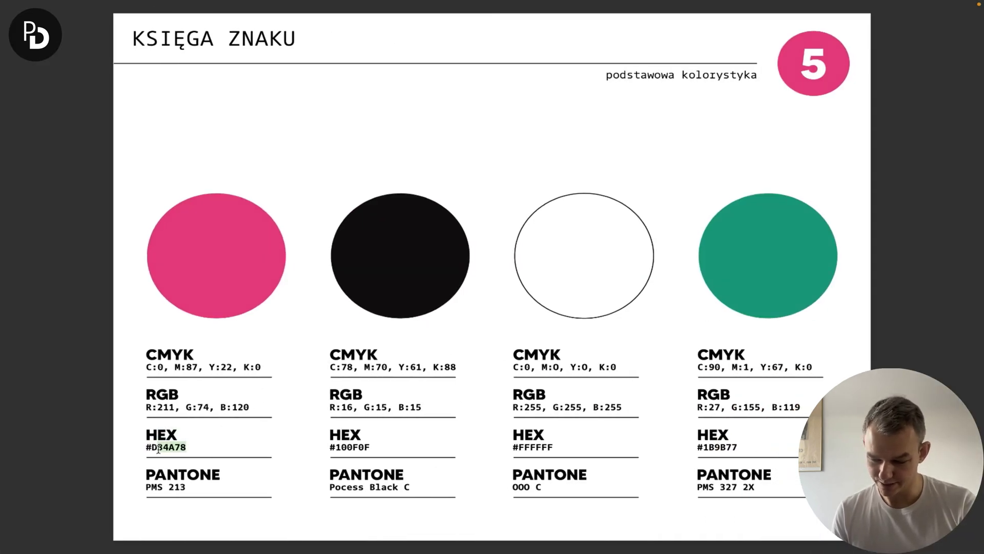
pyautogui.rightClick(161, 449)
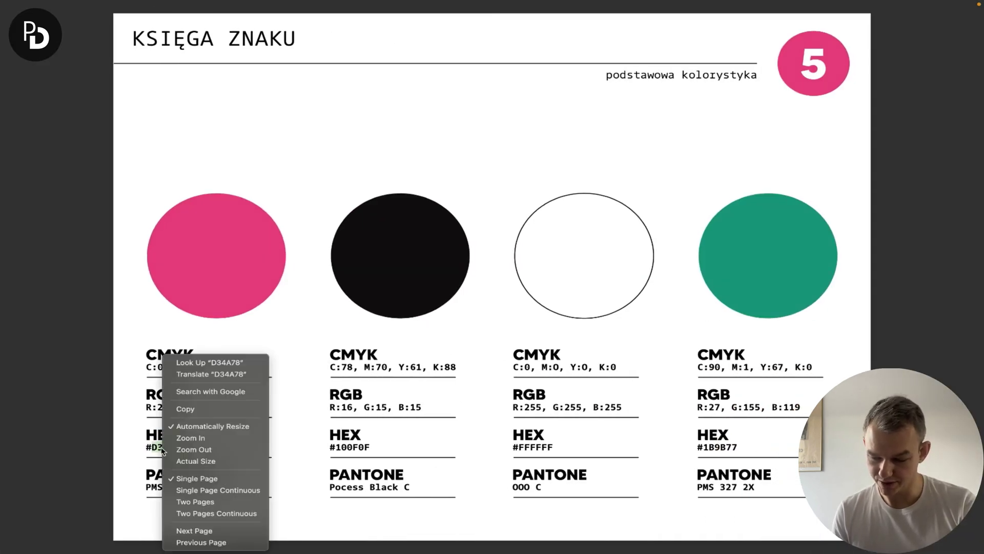
pyautogui.click(196, 410)
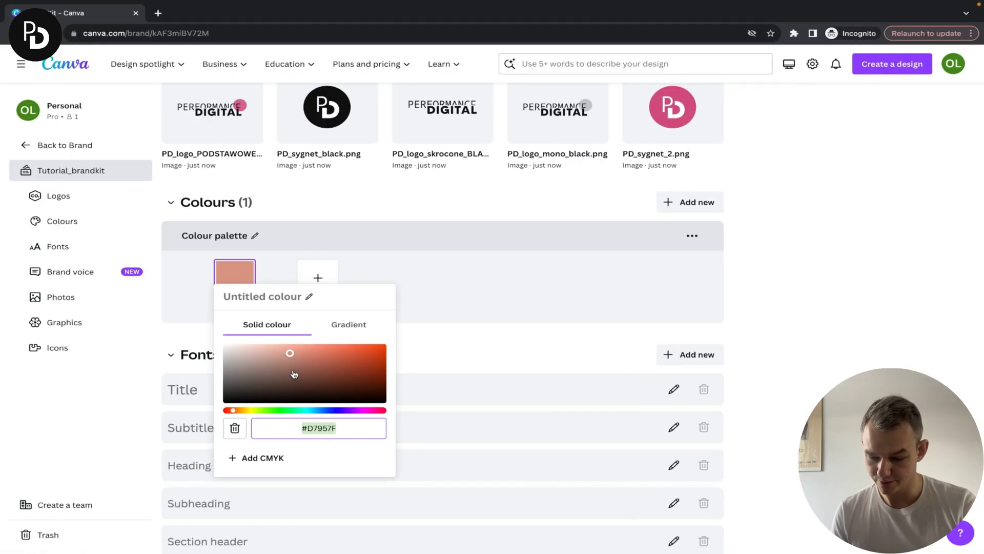
pyautogui.click(335, 428)
pyautogui.moveTo(344, 427); pyautogui.dragTo(309, 430)
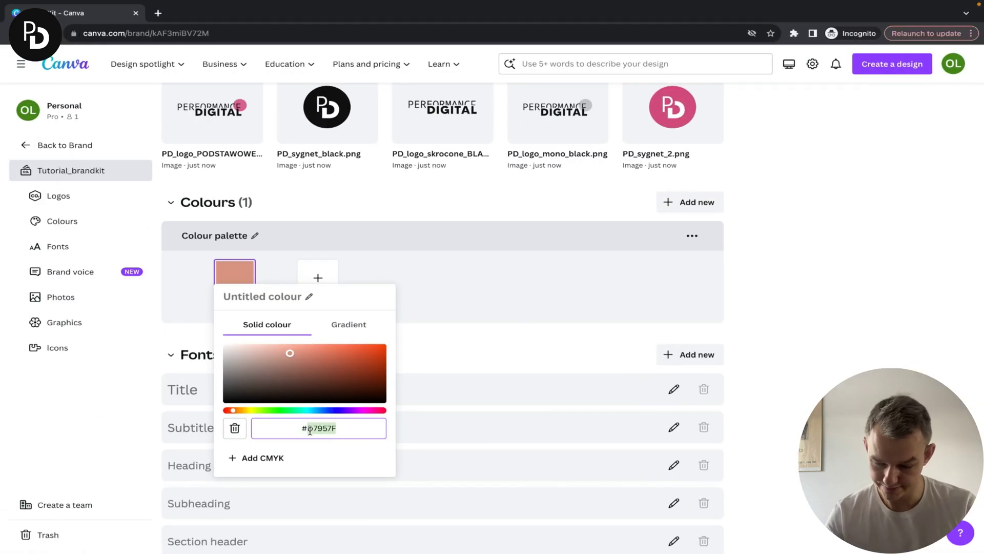
pyautogui.hotkey('ctrl', 'v')
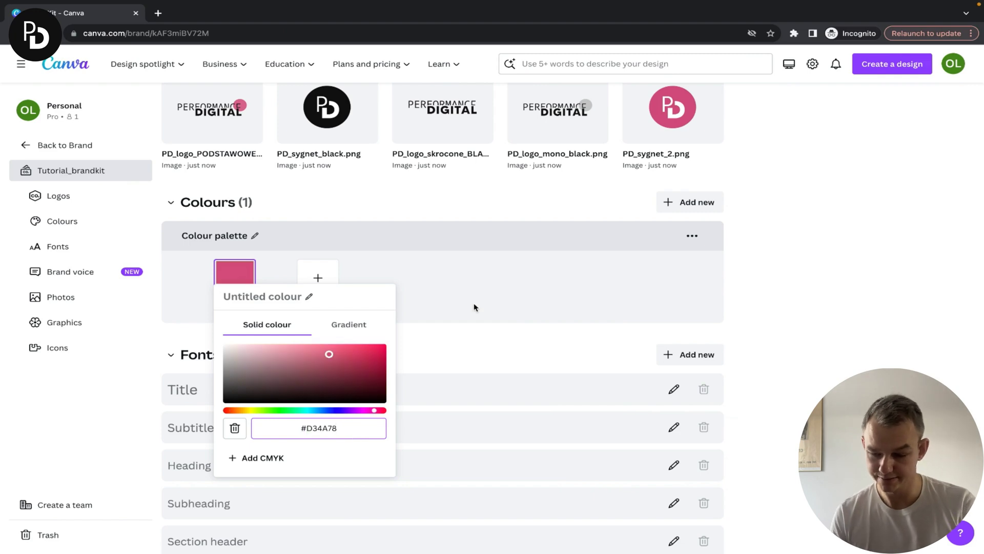
pyautogui.click(474, 308)
# Add a second palette colour set to the green hex 1B9B77.
pyautogui.click(332, 289)
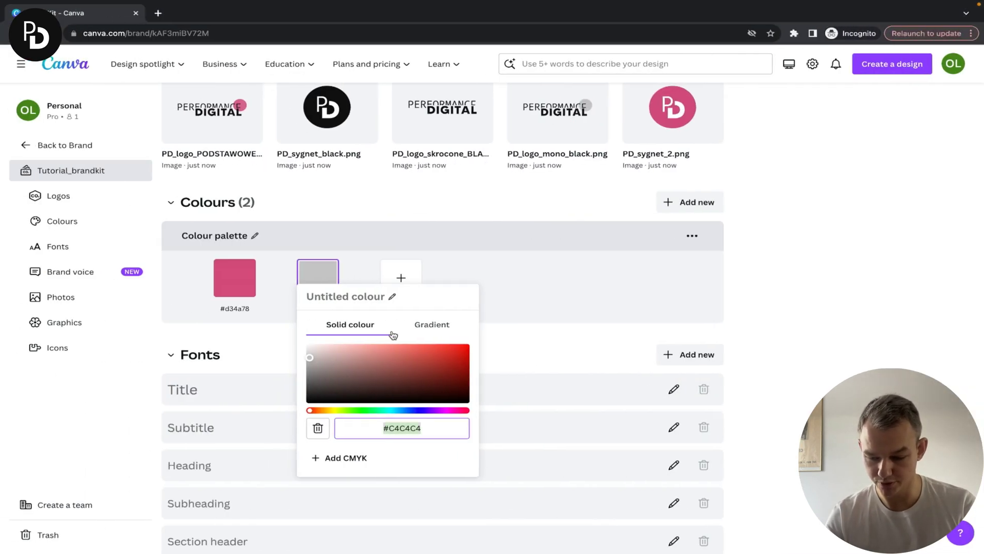
pyautogui.click(429, 427)
pyautogui.doubleClick(426, 426)
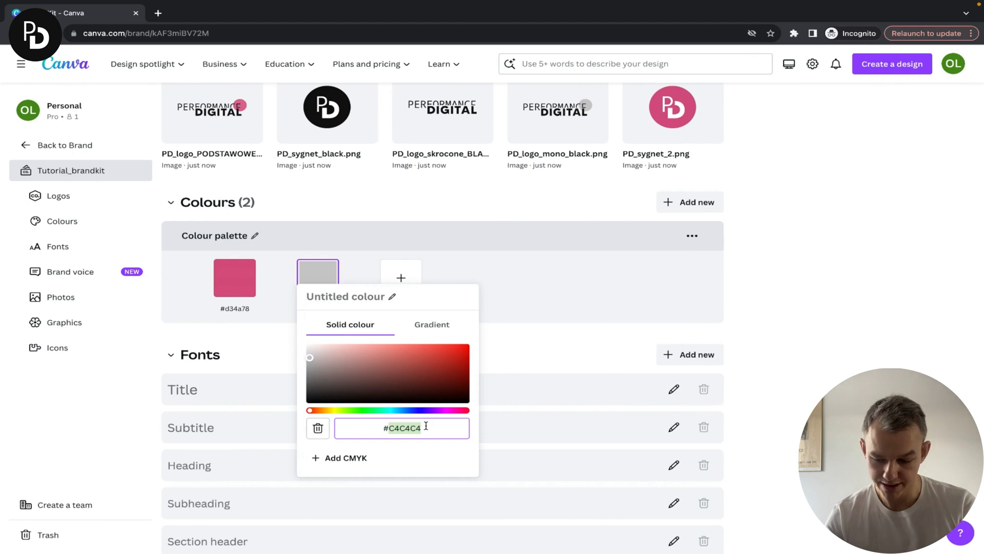
pyautogui.press('super+v')
pyautogui.click(530, 332)
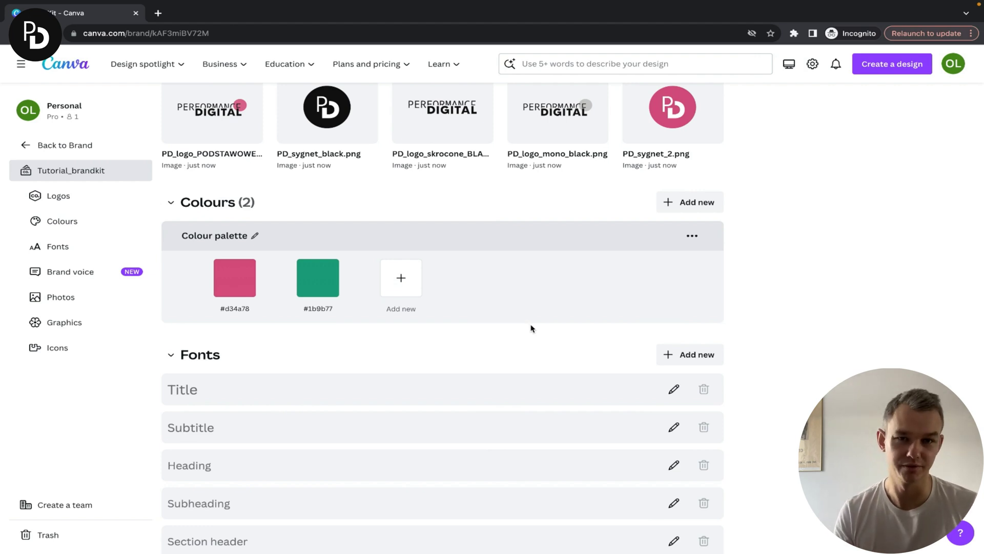
# Start uploading a custom font in the brand kit's Fonts section.
pyautogui.scroll(-2, 466, 313)
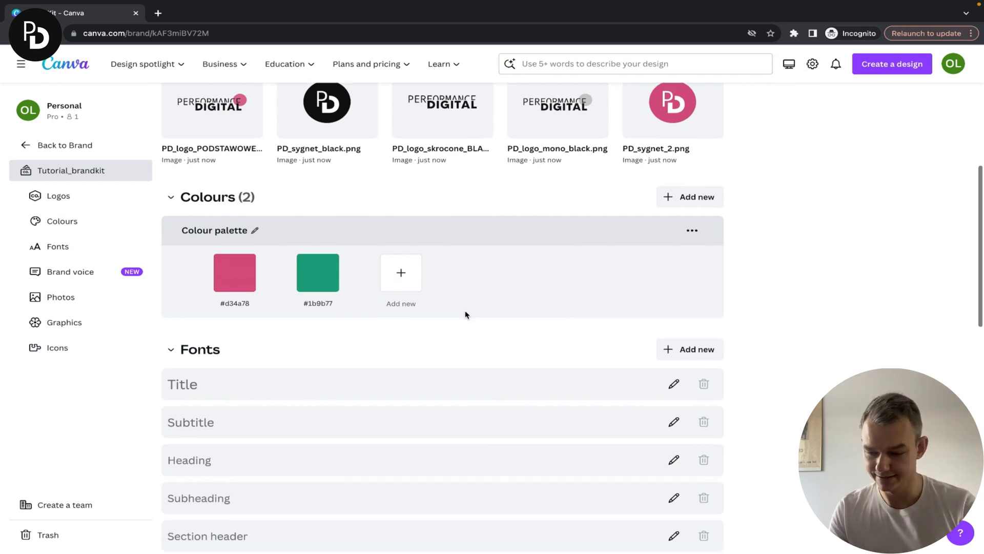
pyautogui.scroll(-3, 381, 296)
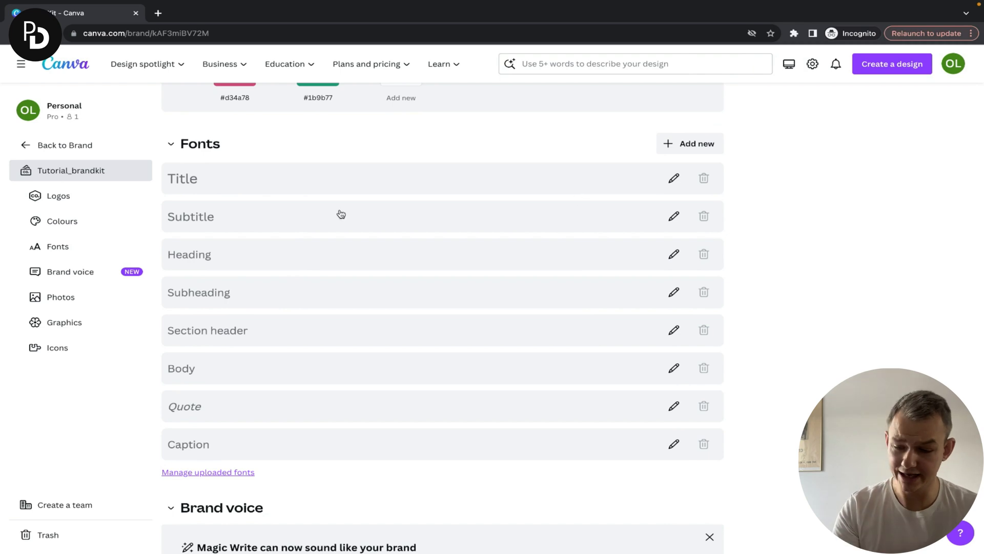
pyautogui.click(691, 150)
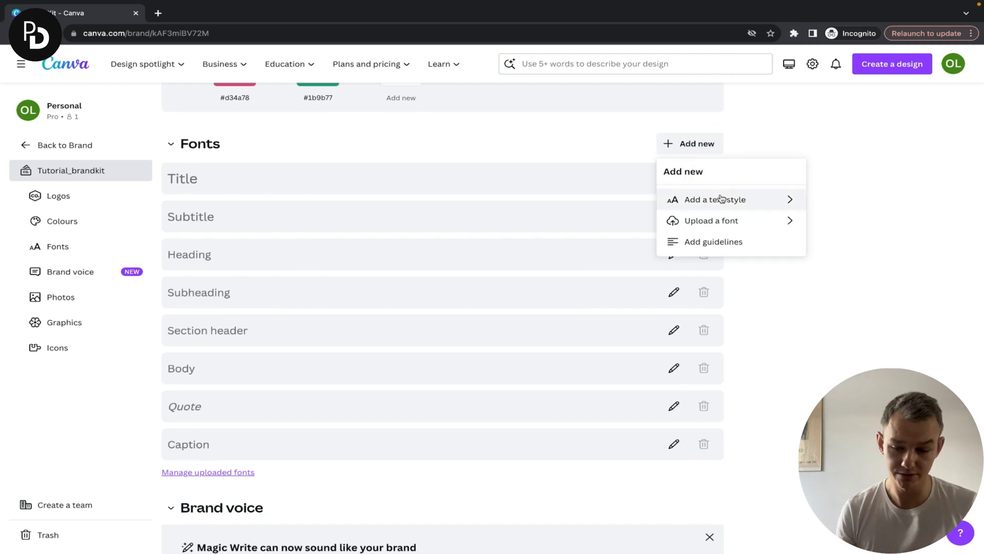
pyautogui.click(720, 221)
pyautogui.click(481, 320)
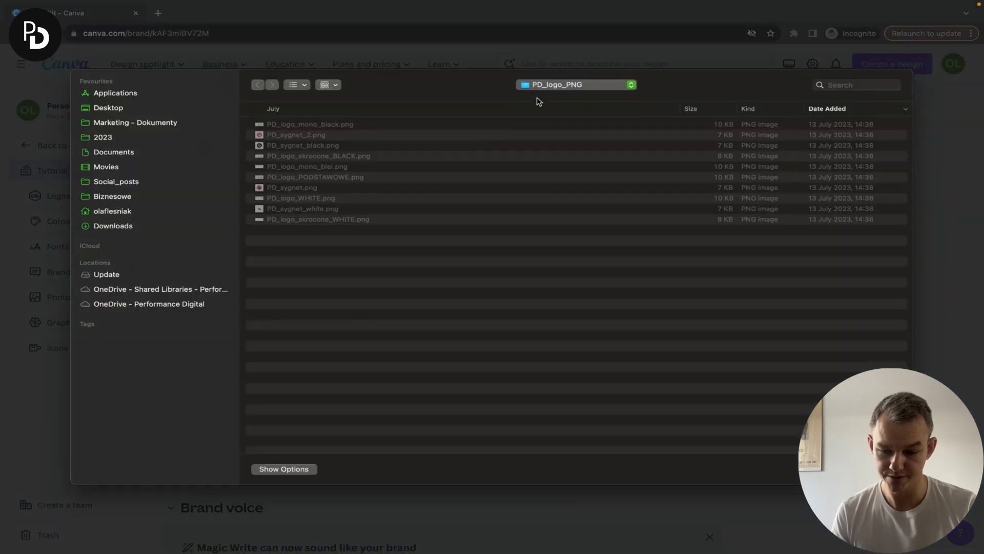
# Upload MADE TOMMY Light Outline.otf from the Czcionka Made Tommy folder and confirm usage rights.
pyautogui.click(561, 85)
pyautogui.click(581, 101)
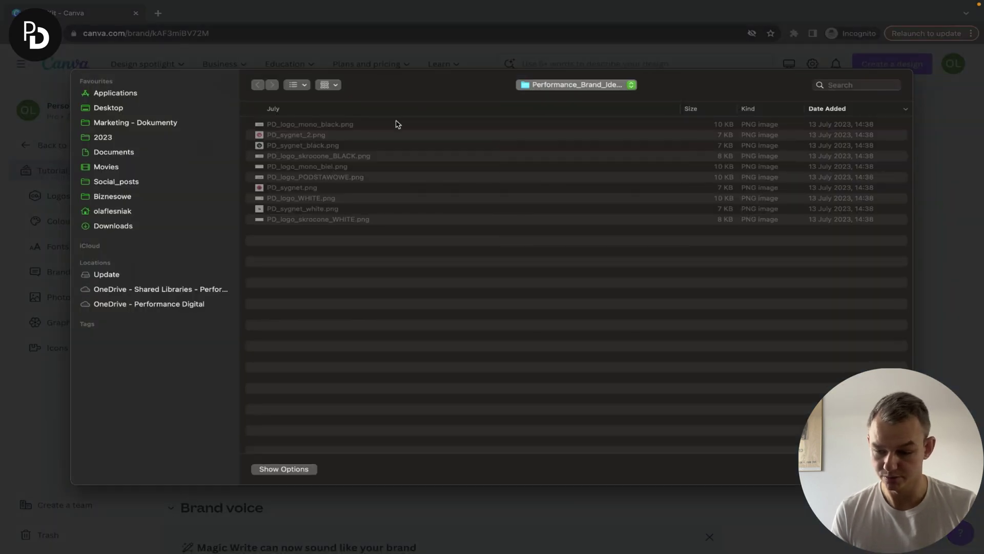
pyautogui.click(332, 128)
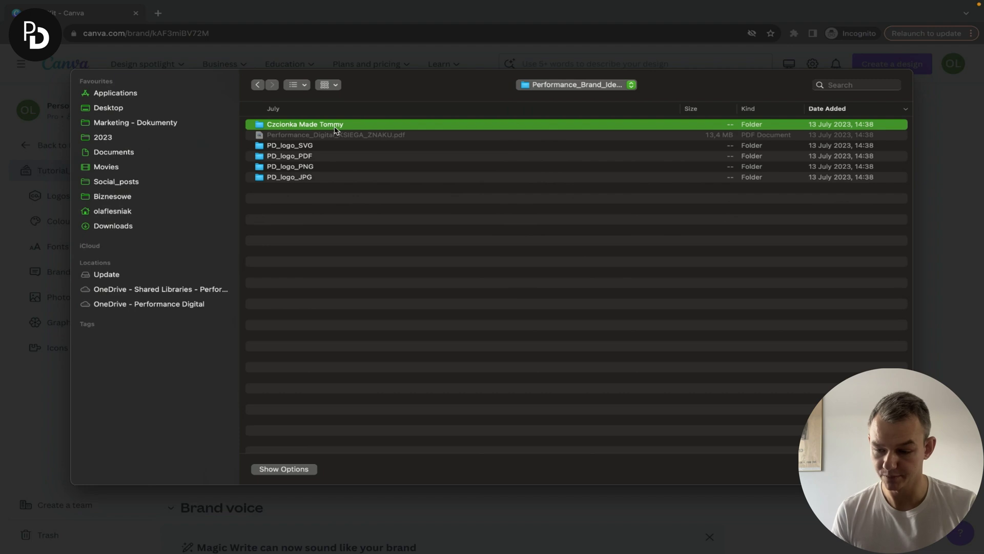
pyautogui.doubleClick(334, 127)
pyautogui.doubleClick(326, 125)
pyautogui.click(314, 135)
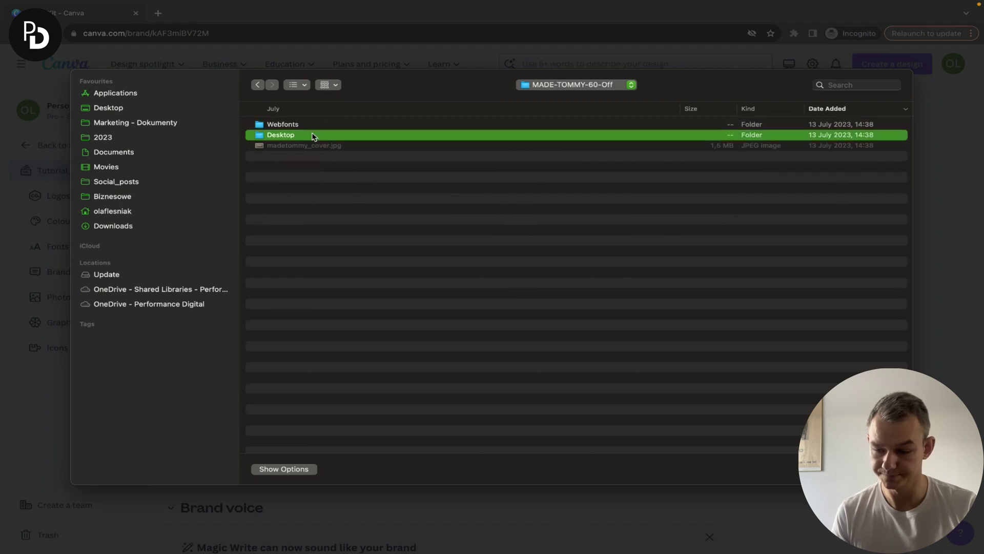
pyautogui.doubleClick(314, 135)
pyautogui.click(393, 128)
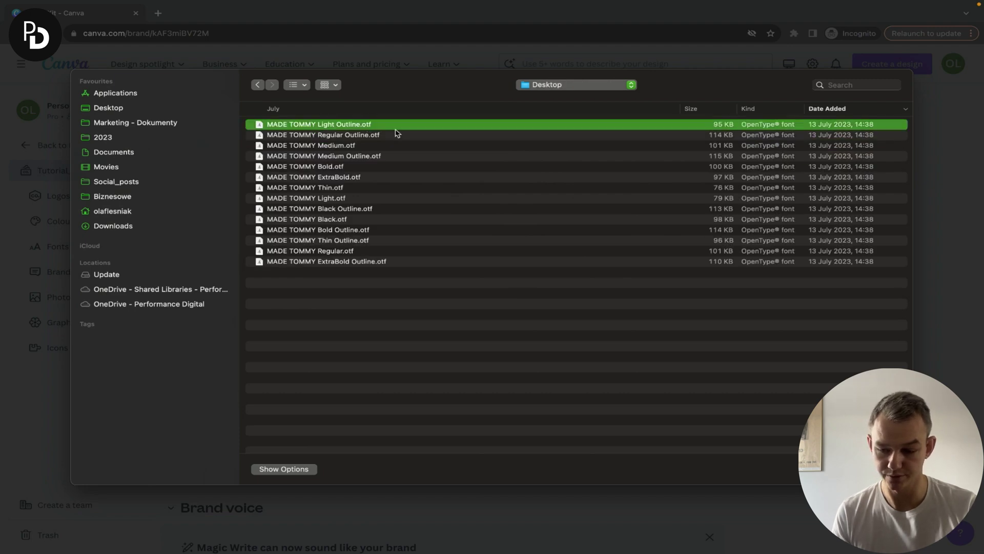
pyautogui.click(878, 469)
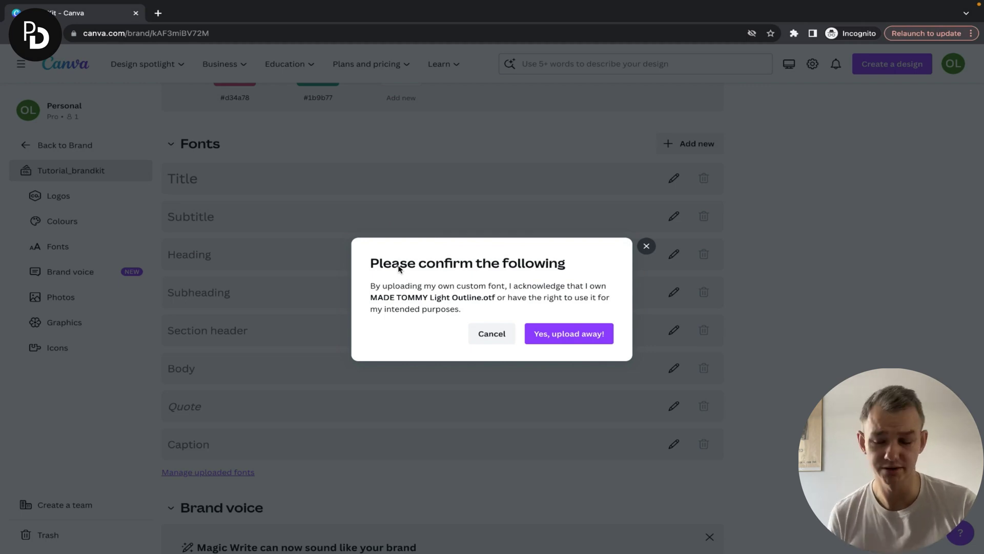
pyautogui.click(599, 336)
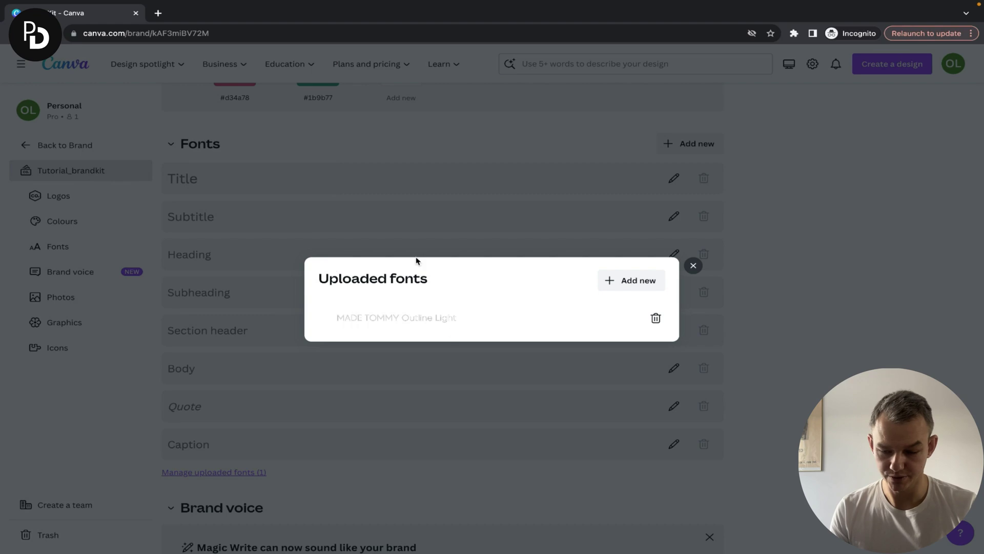
# Set the Title text style's font to MADE TOMMY Outline Light and save it.
pyautogui.click(693, 265)
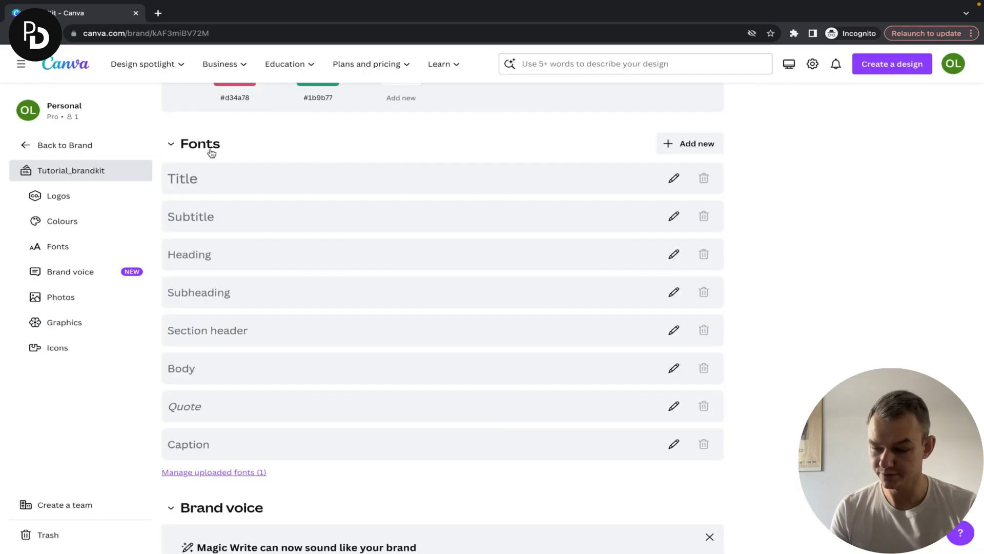
pyautogui.click(208, 186)
pyautogui.click(210, 177)
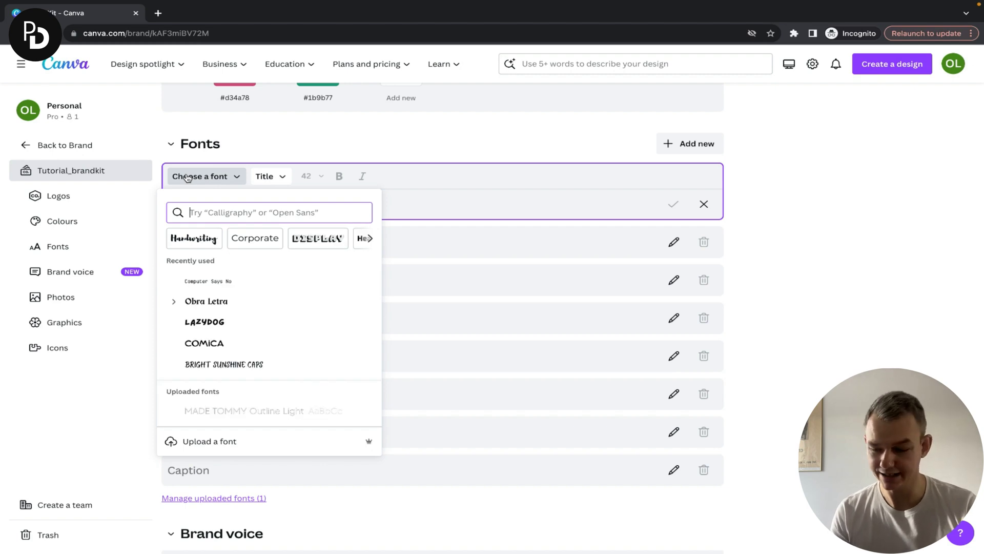
pyautogui.write('made')
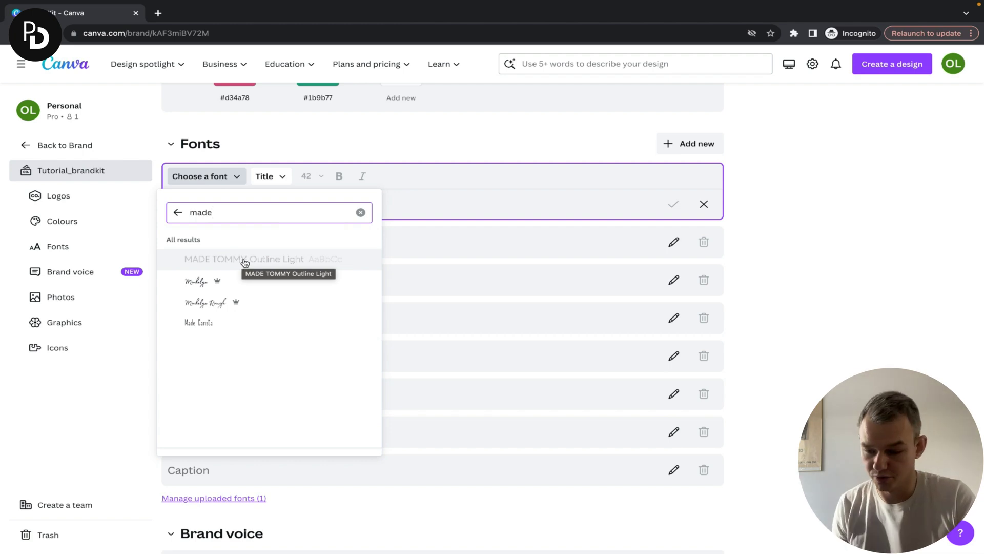
pyautogui.click(245, 259)
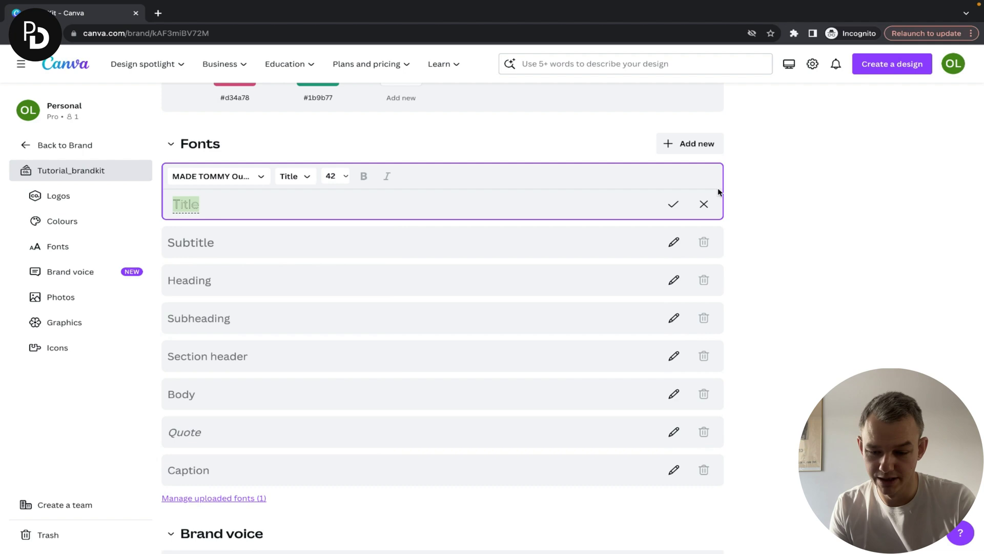
pyautogui.click(673, 204)
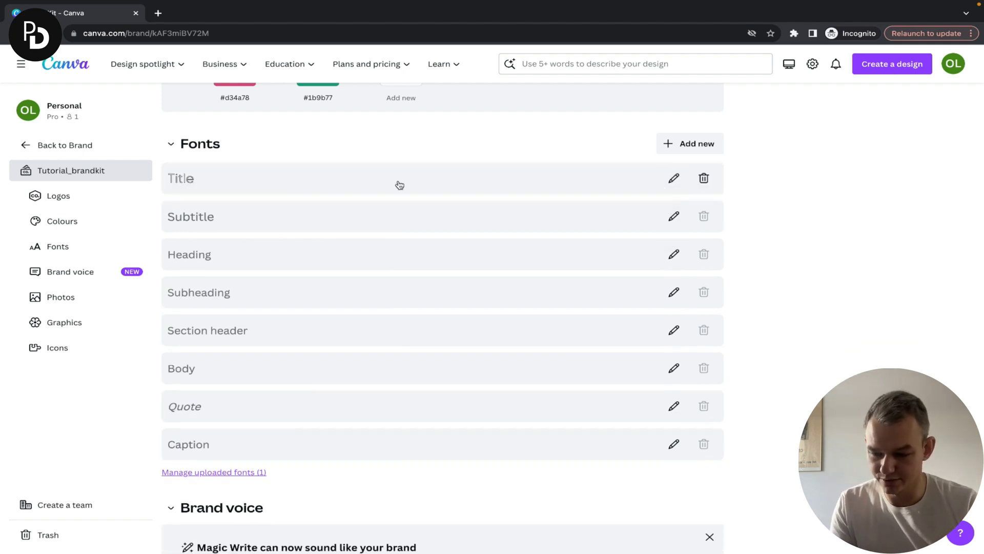
pyautogui.scroll(-1, 387, 223)
pyautogui.scroll(-2, 411, 219)
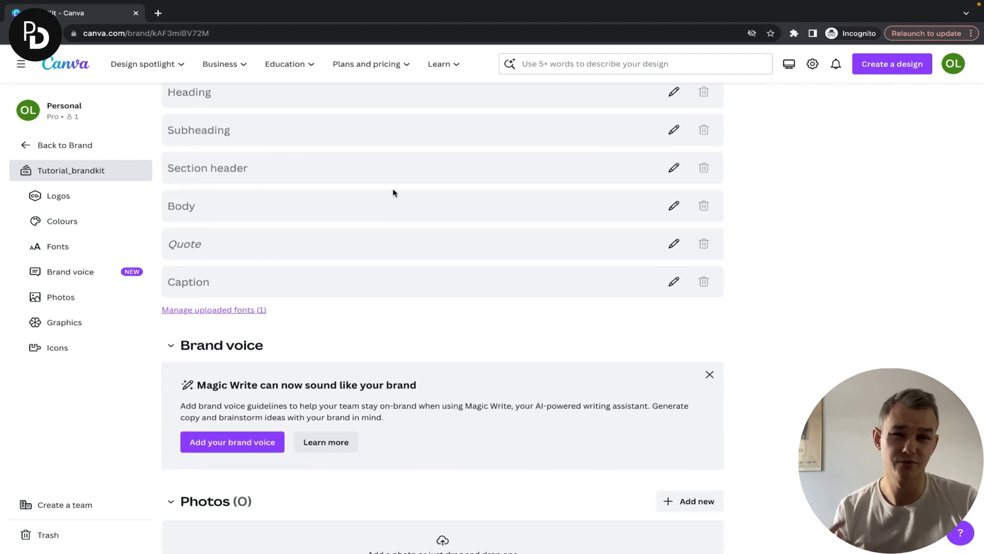
pyautogui.scroll(-1, 394, 204)
pyautogui.scroll(1, 393, 211)
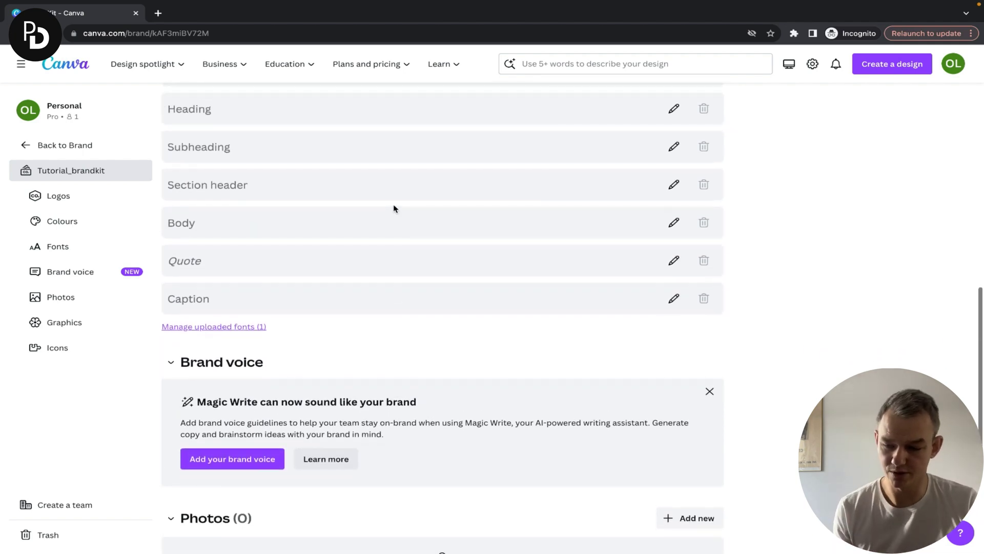
pyautogui.scroll(1, 394, 209)
pyautogui.scroll(-1, 393, 209)
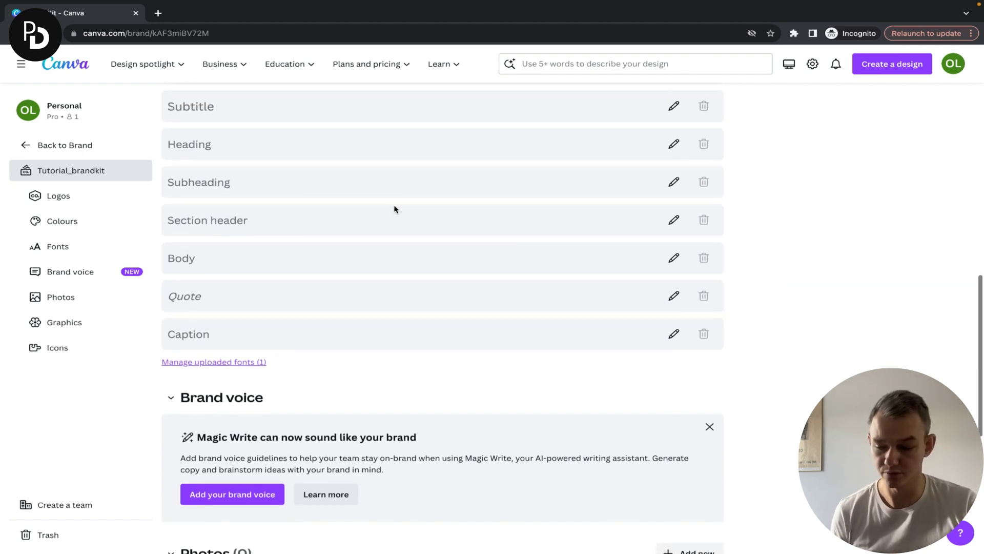
pyautogui.scroll(-1, 394, 209)
pyautogui.scroll(1, 396, 209)
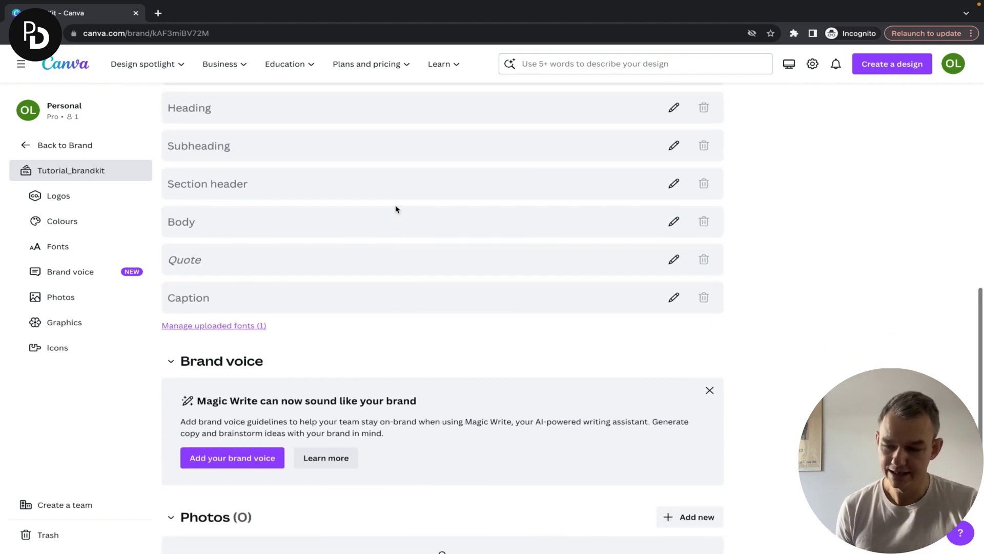
pyautogui.scroll(-3, 398, 207)
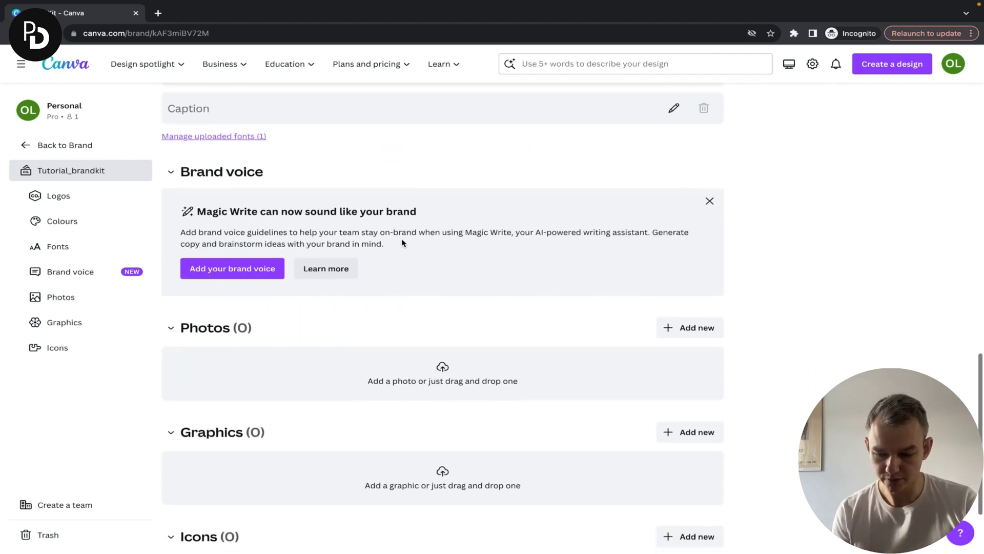
pyautogui.scroll(-2, 402, 243)
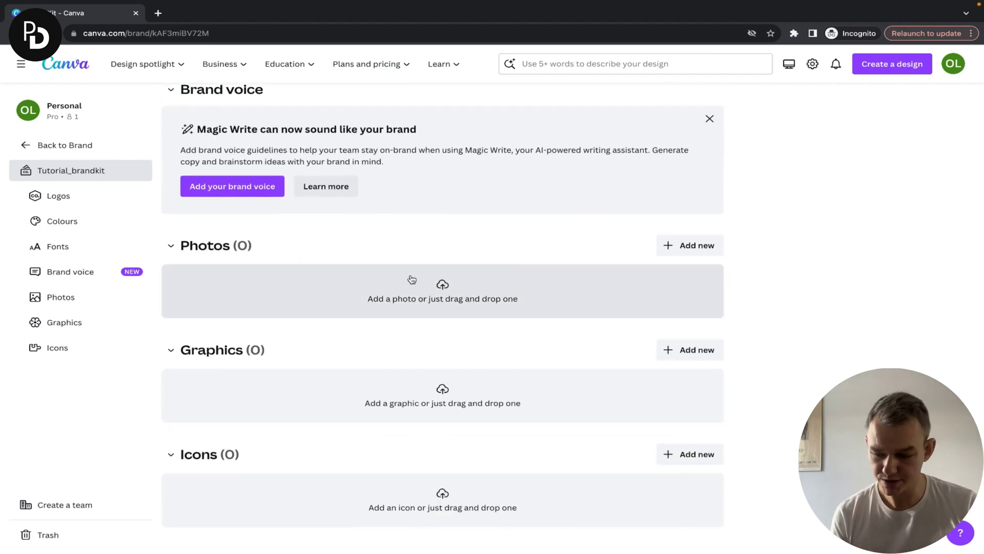
pyautogui.scroll(-1, 412, 279)
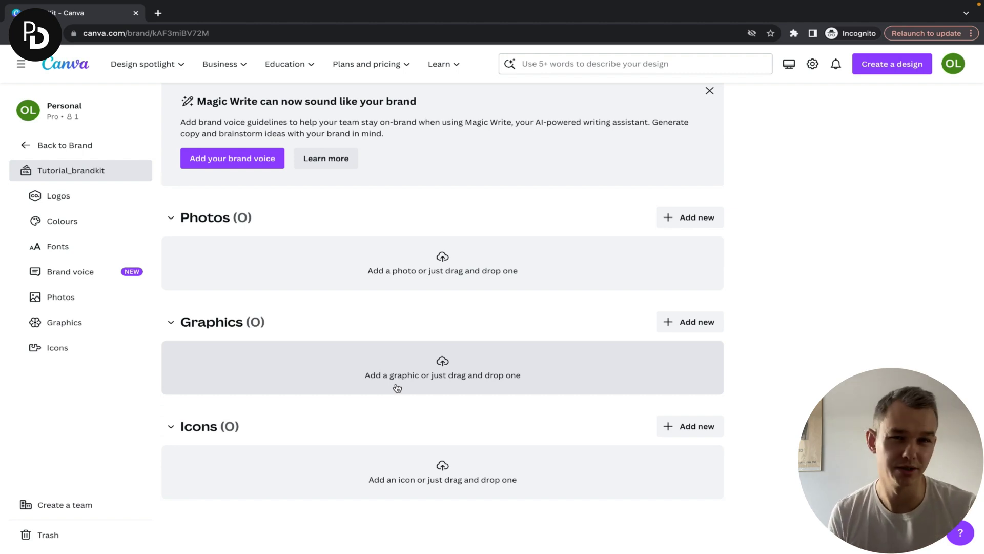
# Open the main Brand Kit and scroll through its logos, colours, fonts and photos.
pyautogui.click(32, 144)
pyautogui.click(312, 194)
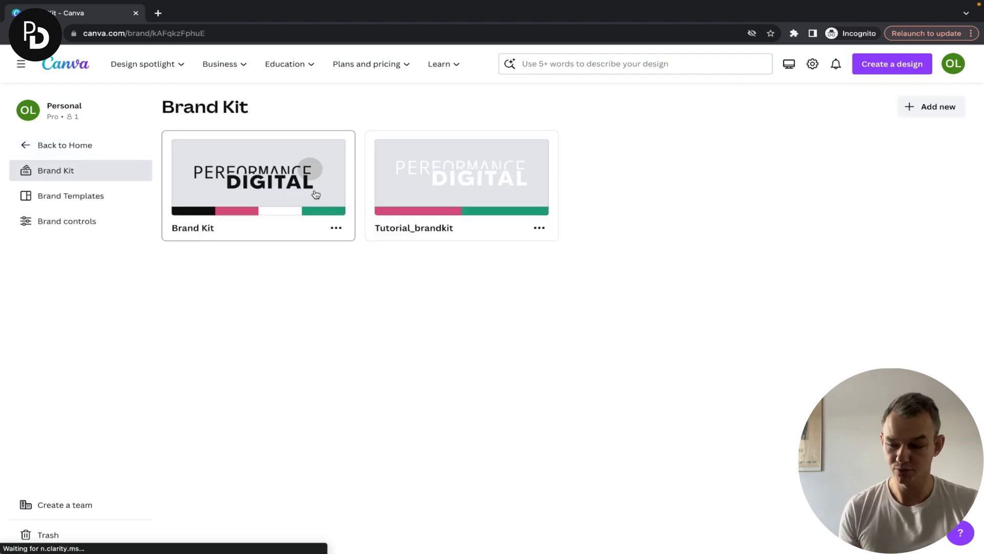
pyautogui.scroll(-3, 703, 347)
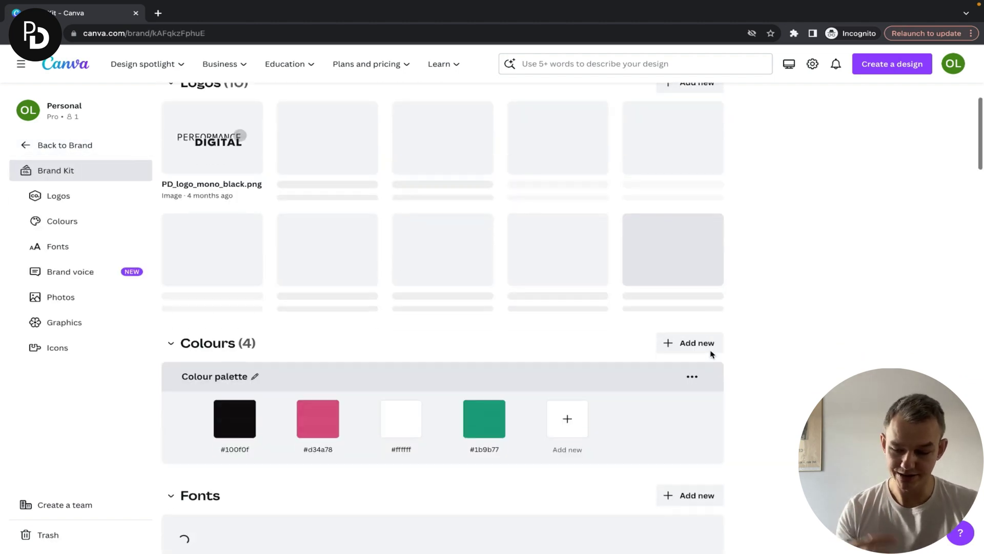
pyautogui.scroll(-6, 719, 351)
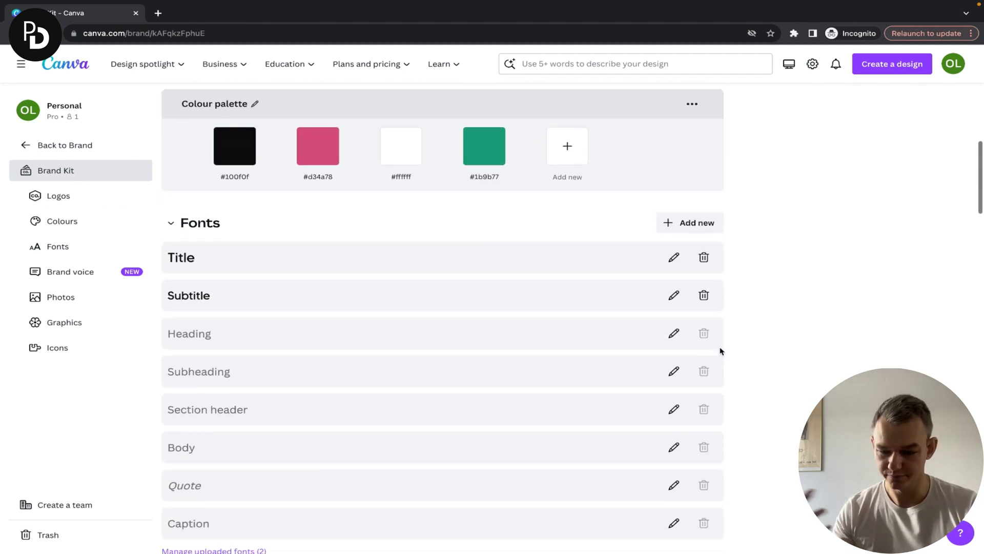
pyautogui.scroll(-9, 720, 351)
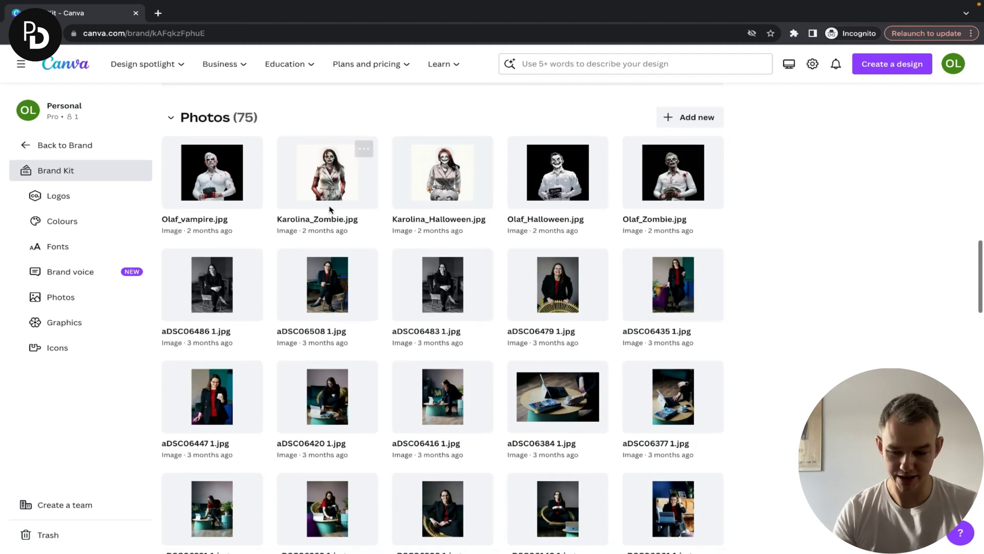
pyautogui.scroll(-15, 543, 277)
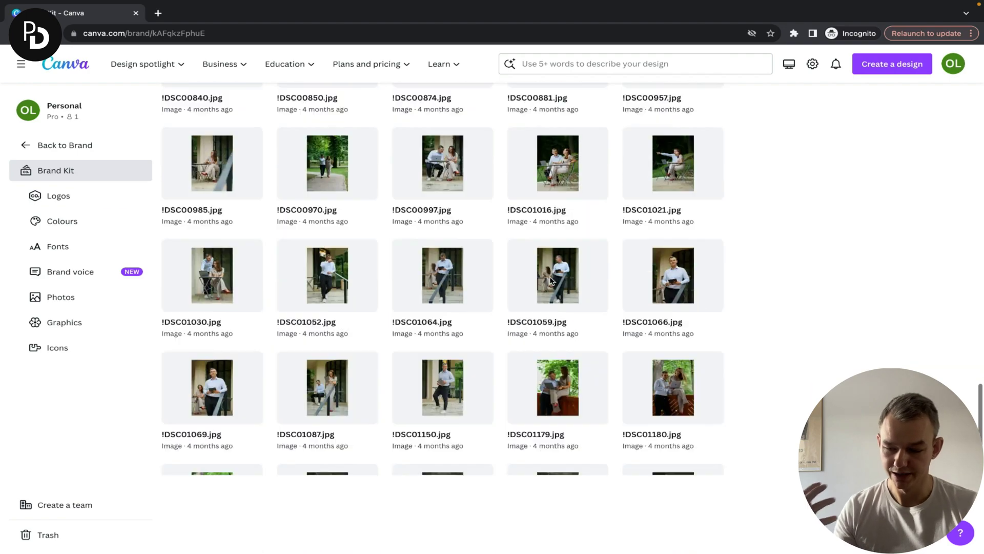
pyautogui.scroll(-8, 551, 279)
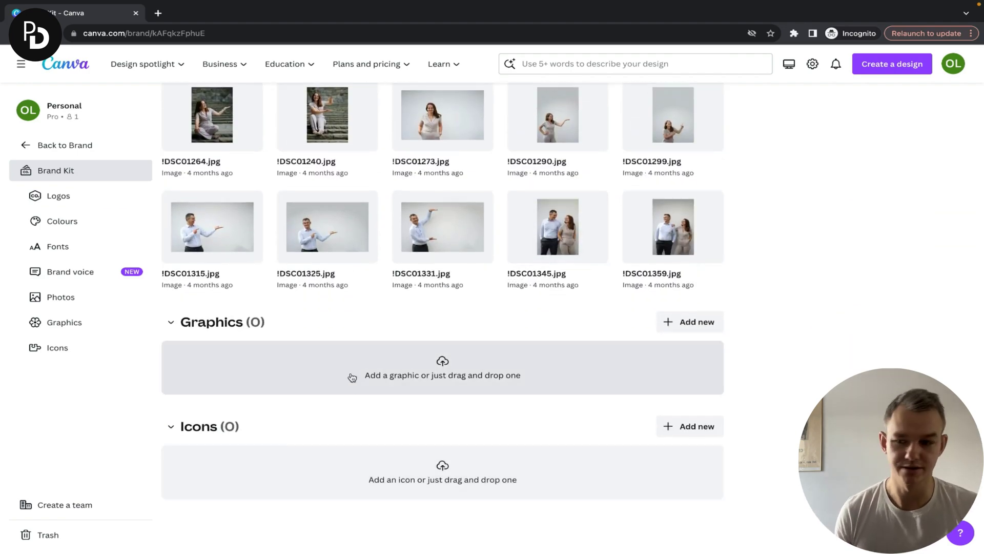
pyautogui.scroll(20, 267, 337)
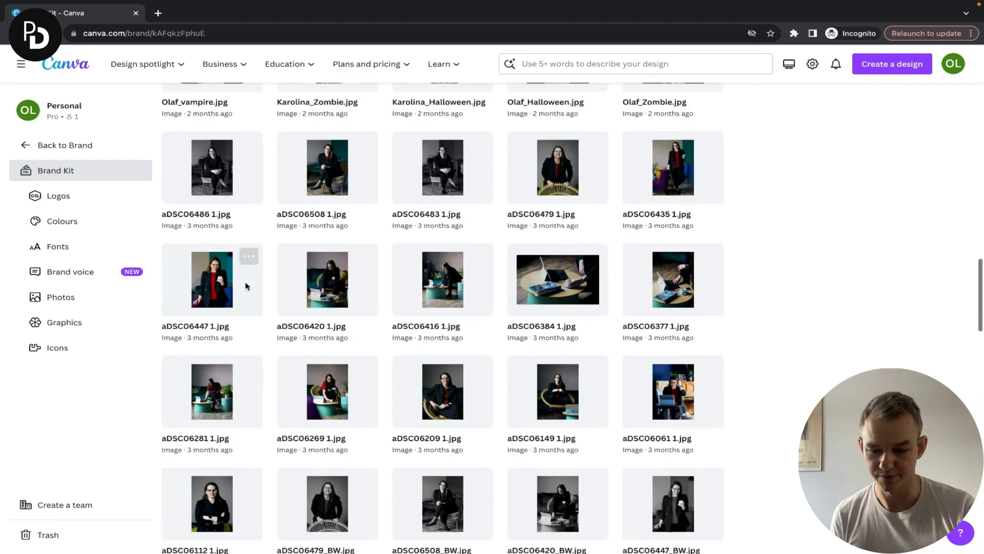
pyautogui.scroll(3, 245, 285)
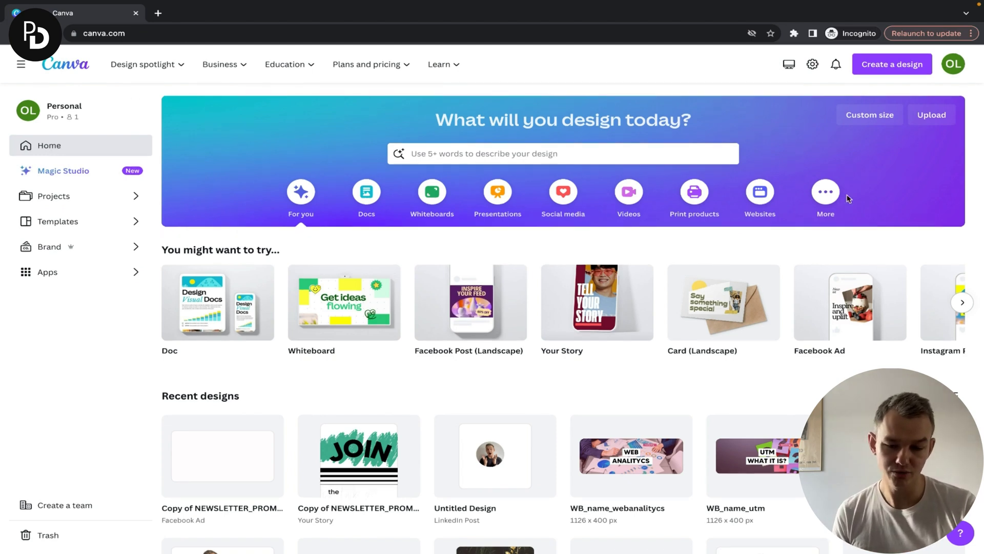
# Create a Facebook Post (Landscape) design with its background filled in brand green #1b9b77.
pyautogui.click(880, 67)
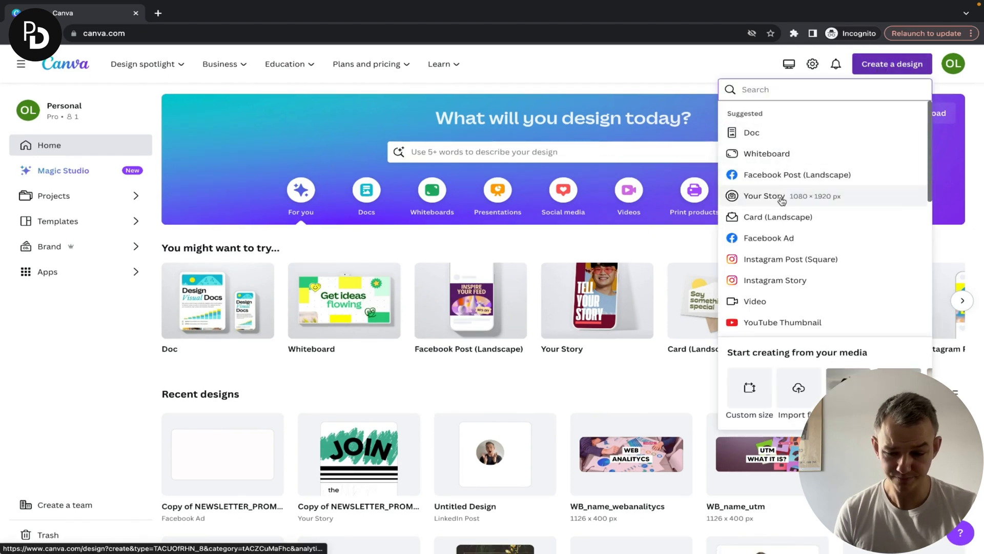
pyautogui.click(822, 181)
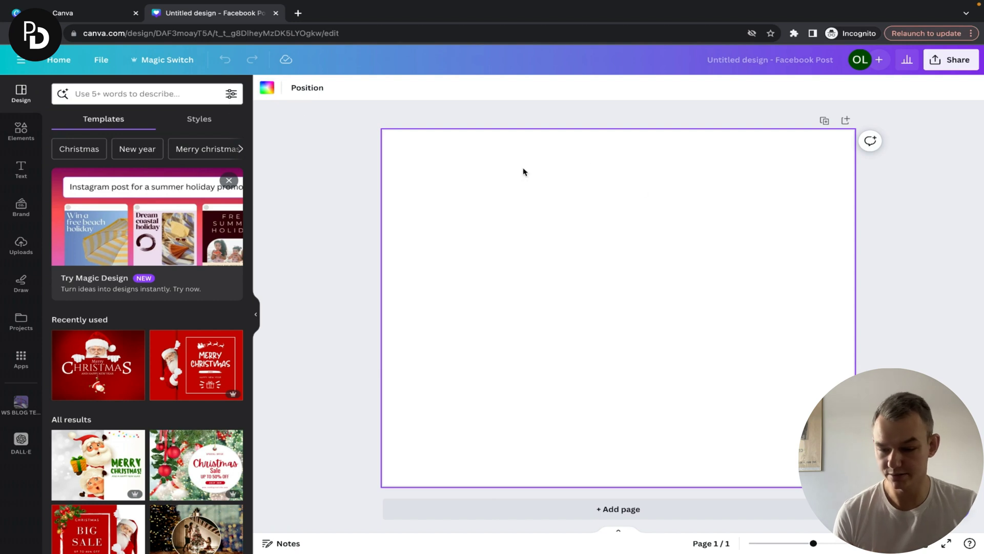
pyautogui.click(267, 87)
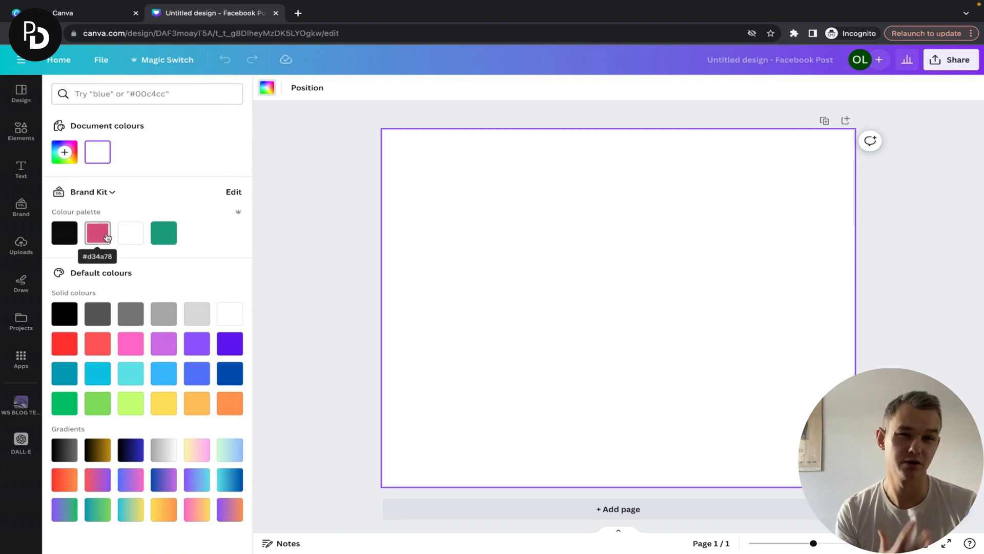
pyautogui.click(171, 241)
pyautogui.click(261, 221)
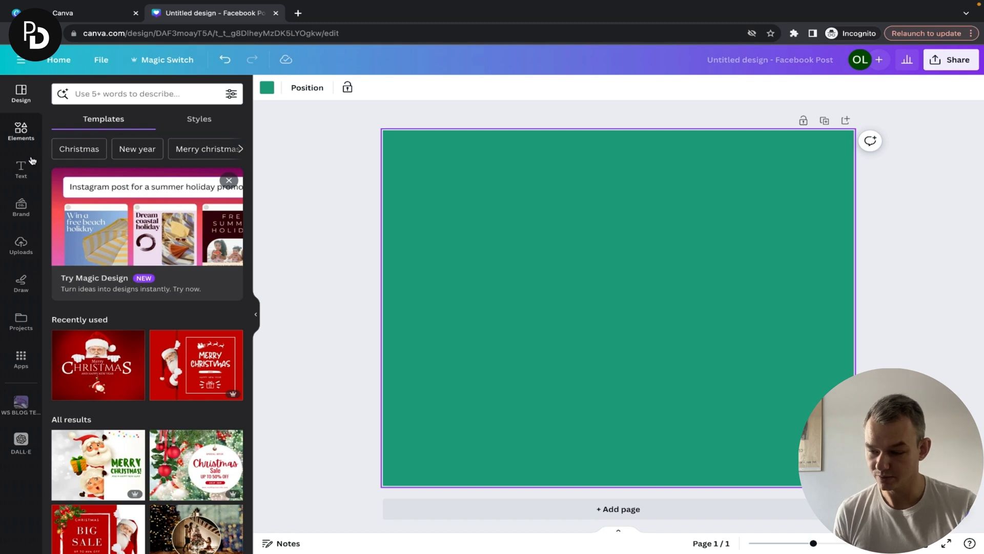
# Add a brand-font title reading 'Random title' and move it to the top of the page.
pyautogui.click(21, 168)
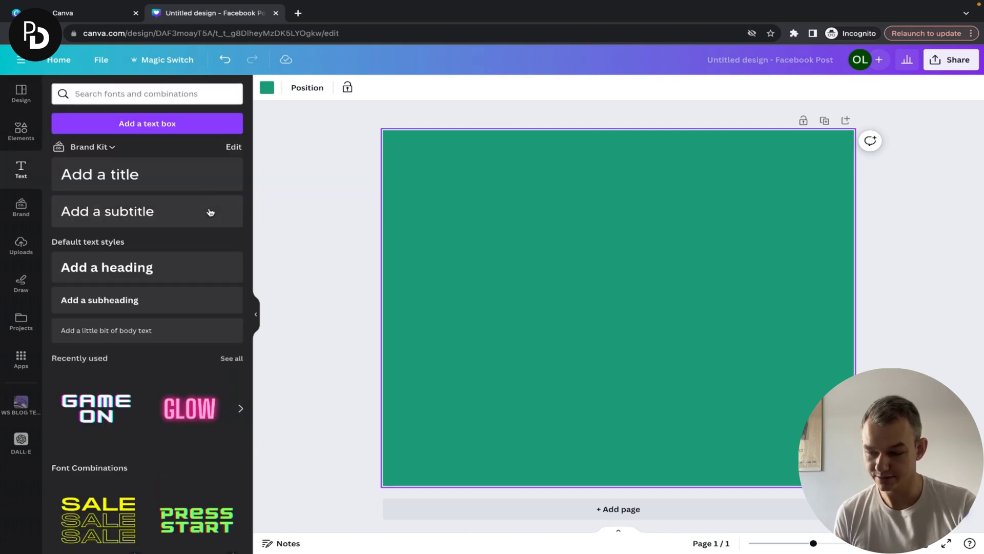
pyautogui.click(158, 174)
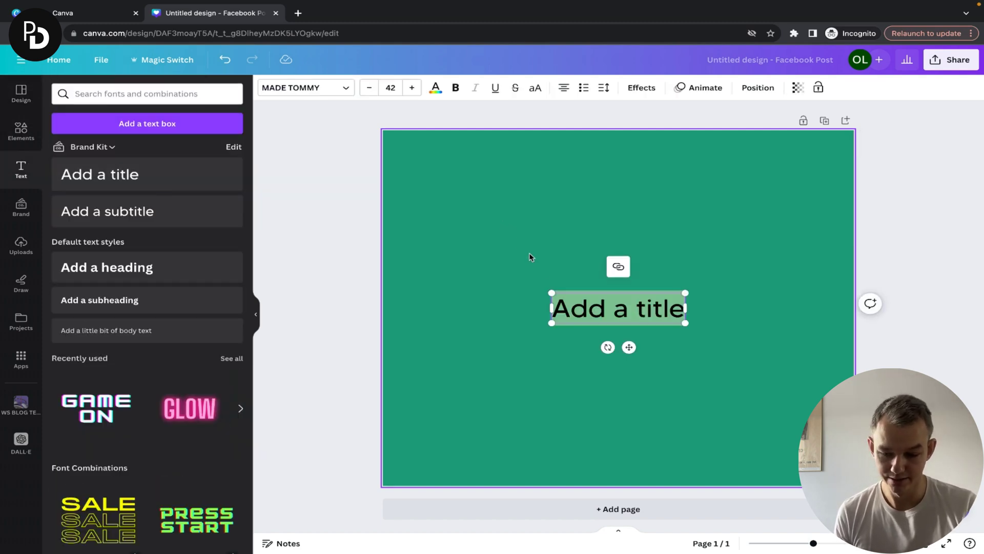
pyautogui.write('Random title')
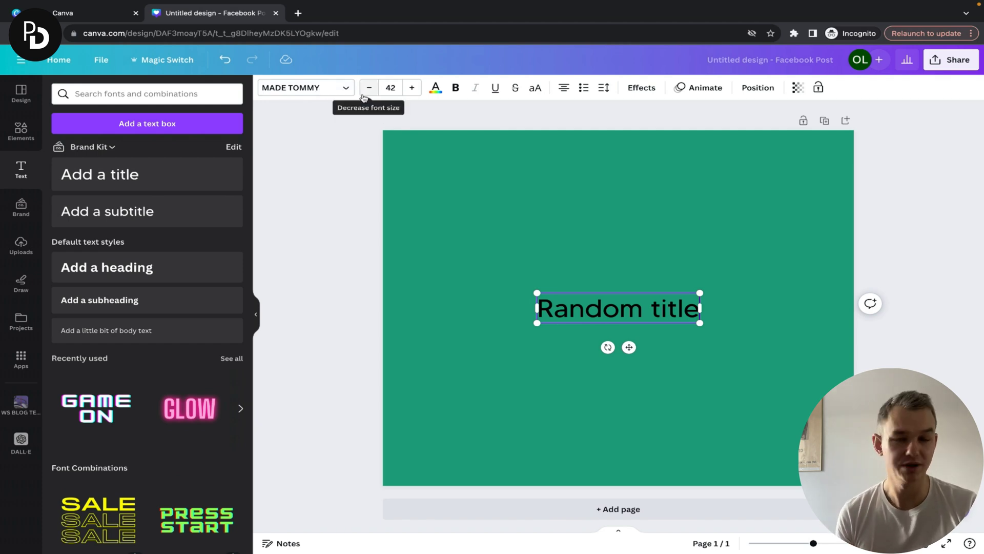
pyautogui.keyDown('shift'); pyautogui.click(622, 295); pyautogui.keyUp('shift')
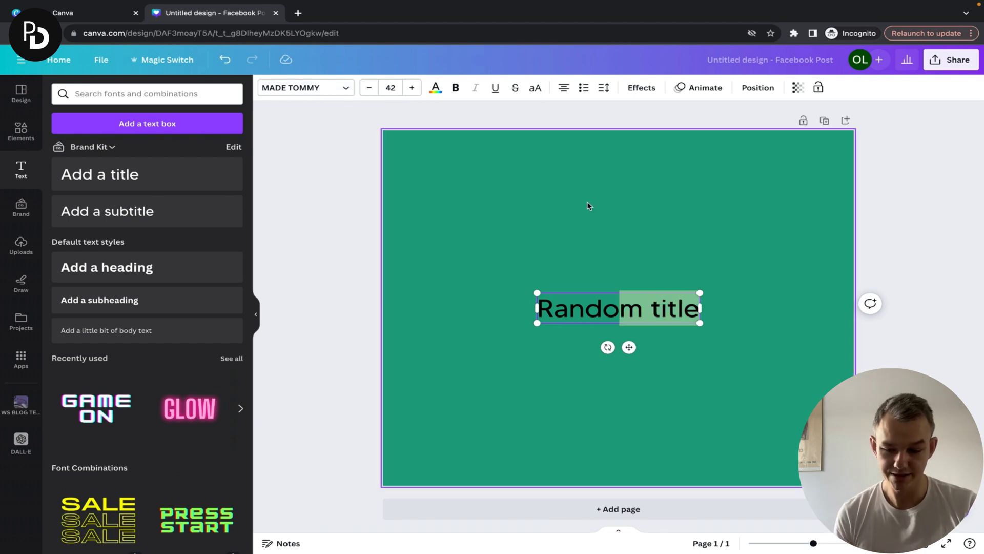
pyautogui.press('Escape')
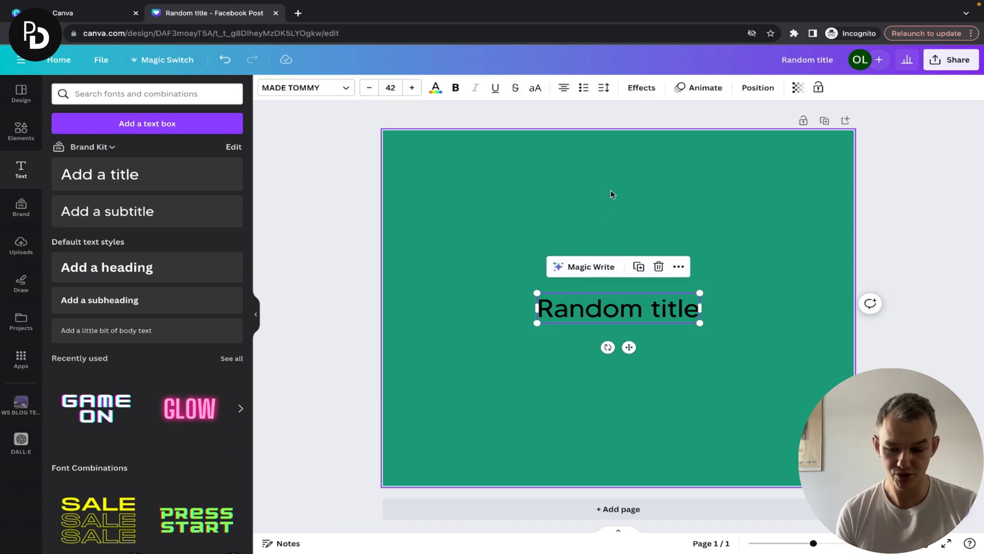
pyautogui.moveTo(607, 313); pyautogui.dragTo(605, 164)
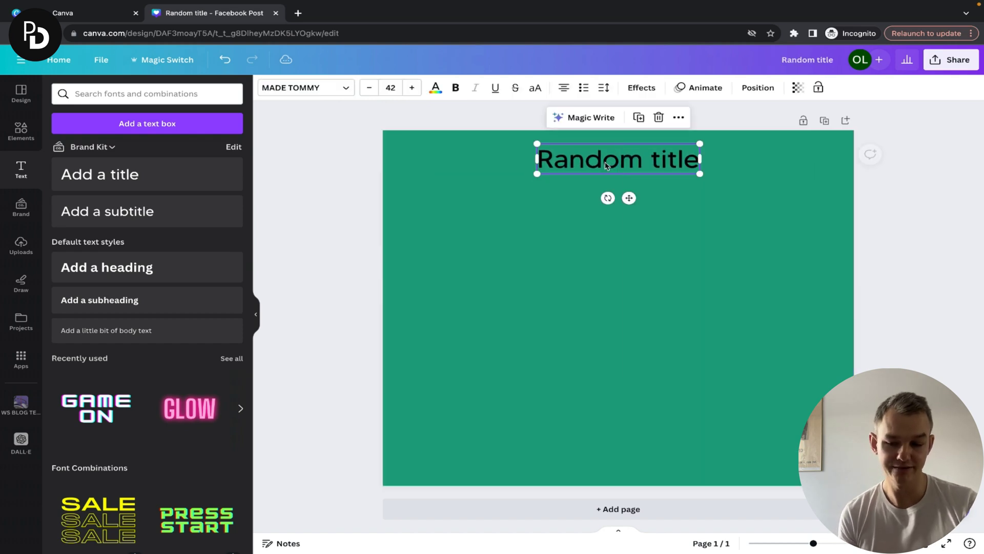
pyautogui.click(440, 112)
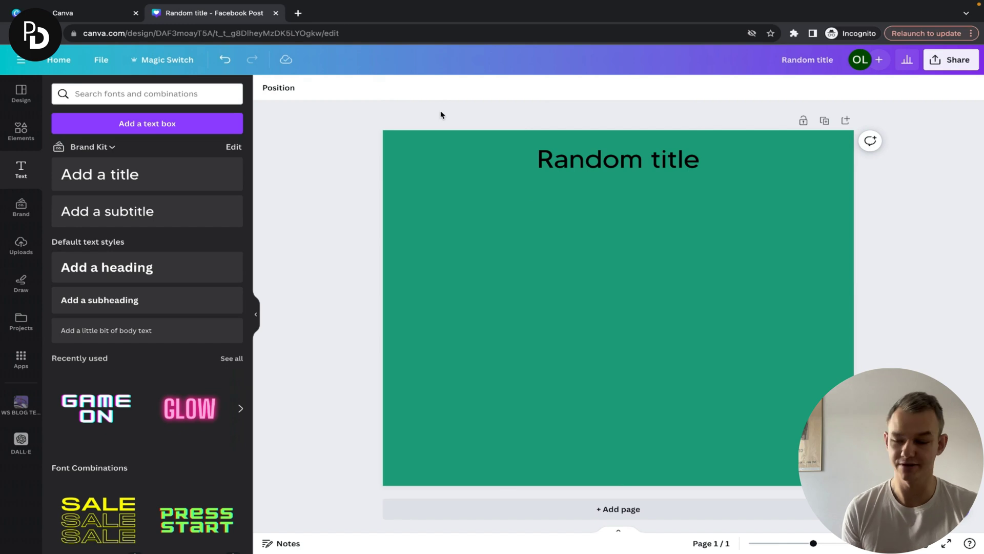
# Add the second brand kit logo, shrink it, and place it in the top-left corner.
pyautogui.click(21, 93)
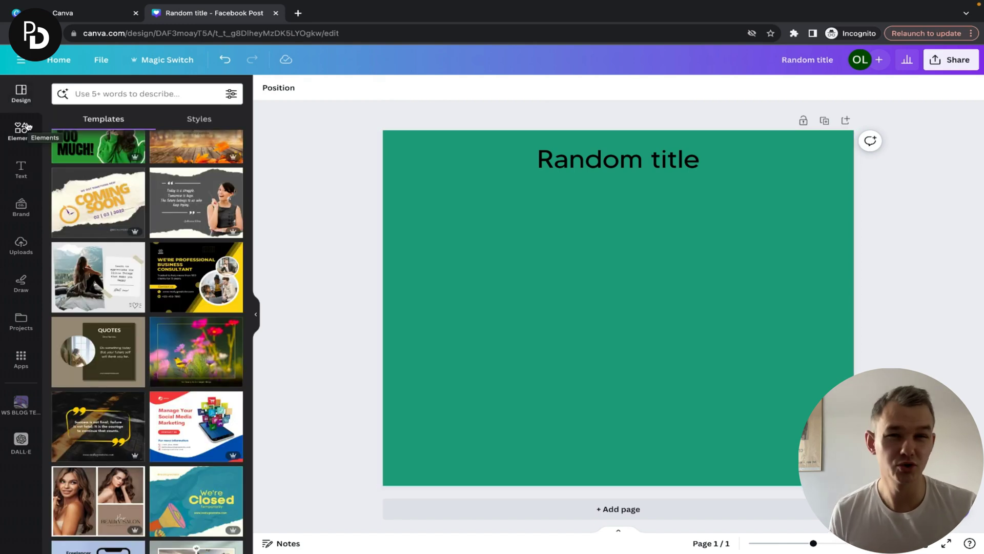
pyautogui.click(27, 210)
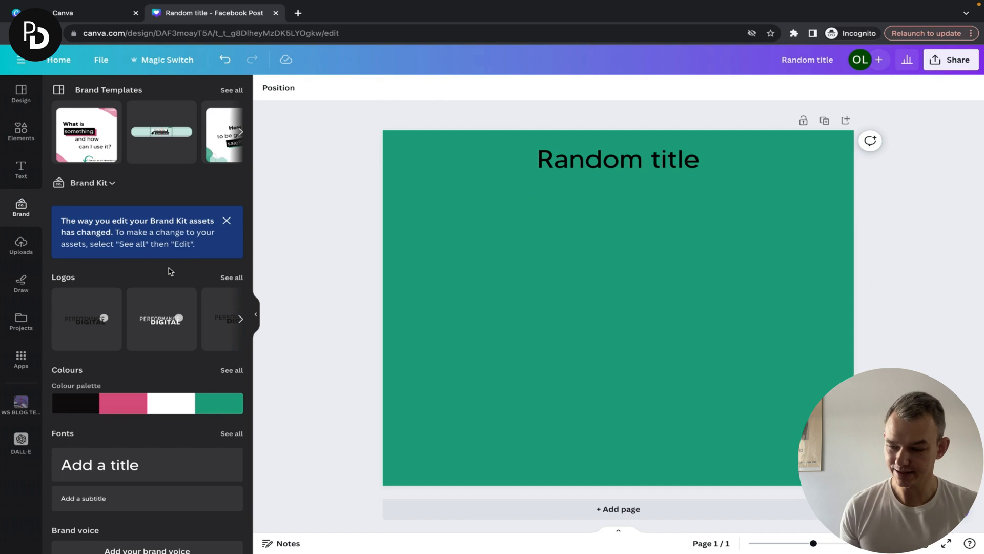
pyautogui.scroll(-1, 161, 268)
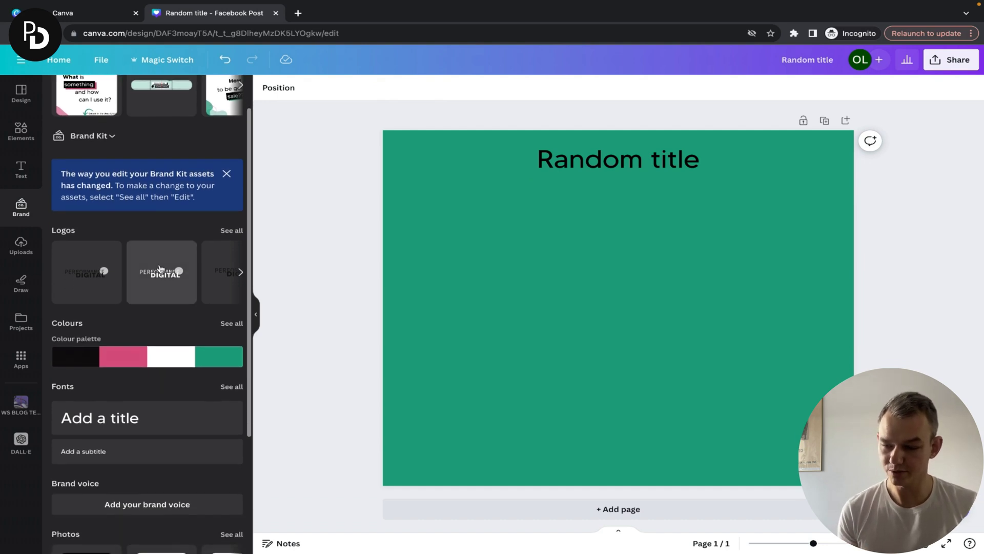
pyautogui.scroll(1, 160, 268)
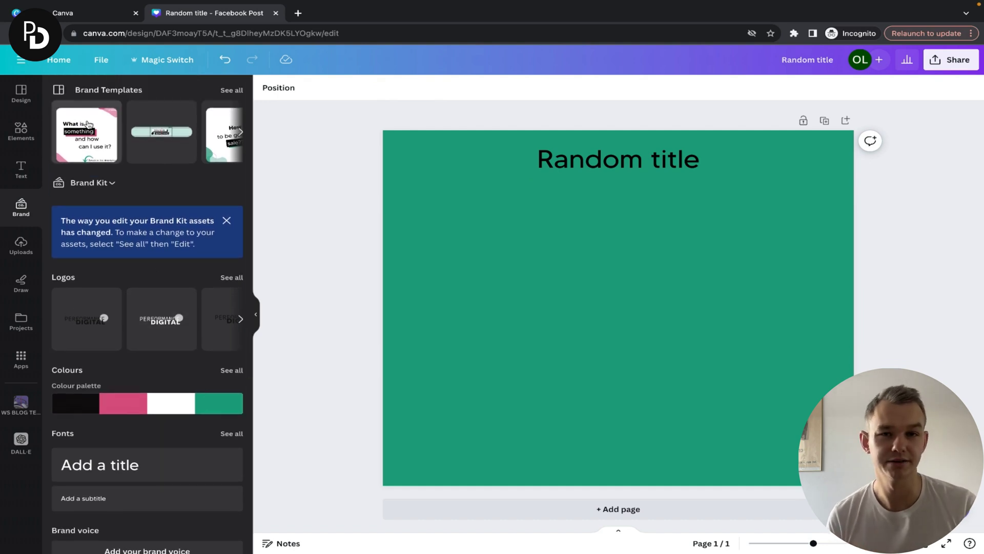
pyautogui.scroll(-1, 143, 199)
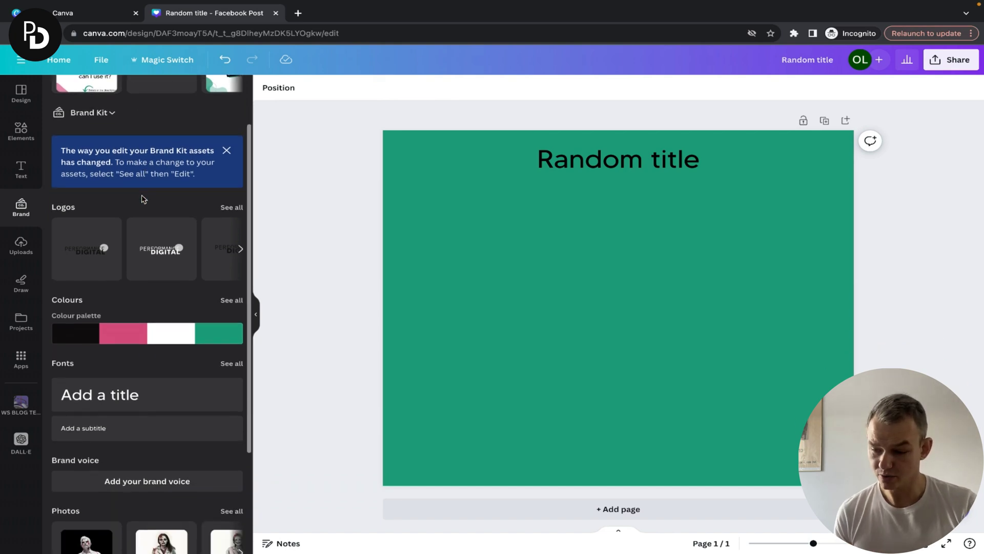
pyautogui.click(160, 248)
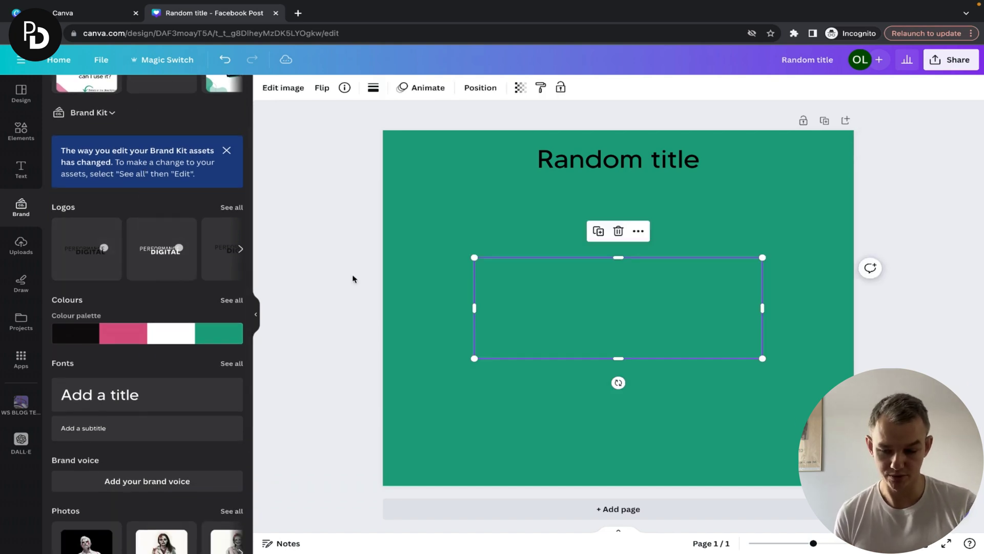
pyautogui.moveTo(612, 285); pyautogui.dragTo(530, 202)
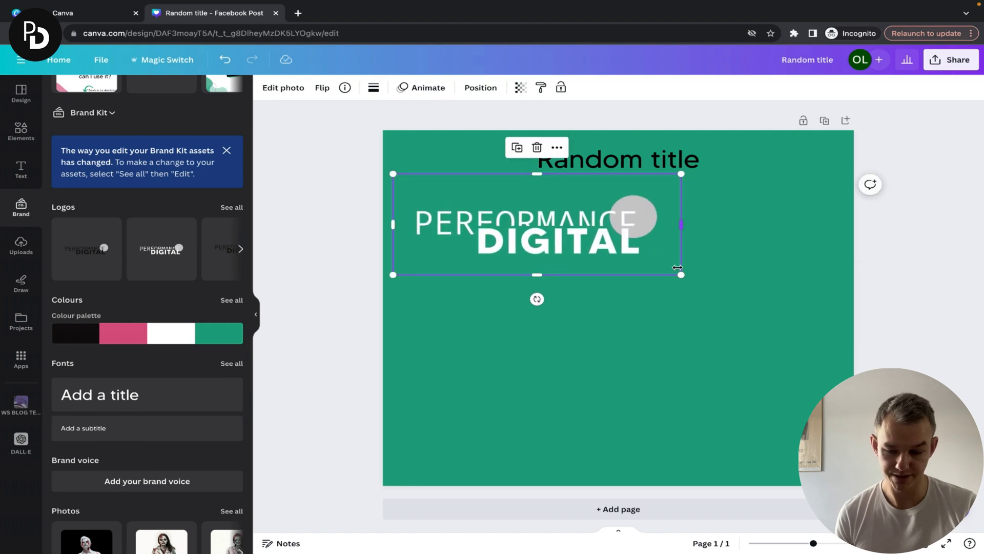
pyautogui.moveTo(680, 274); pyautogui.dragTo(493, 171)
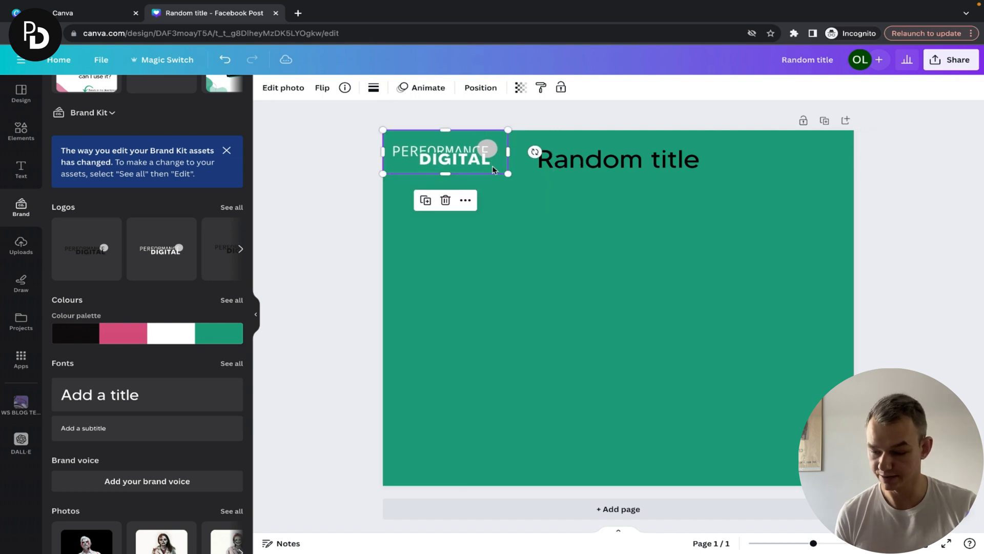
# Place the brand photo !DSC00881.jpg below the title and nudge it into position.
pyautogui.scroll(-2, 189, 314)
pyautogui.click(189, 315)
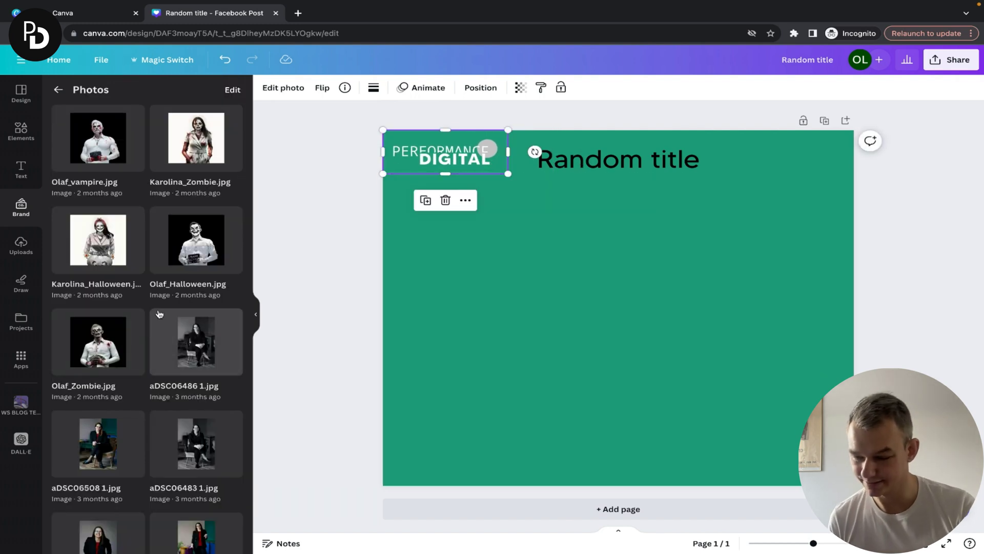
pyautogui.scroll(-3, 159, 314)
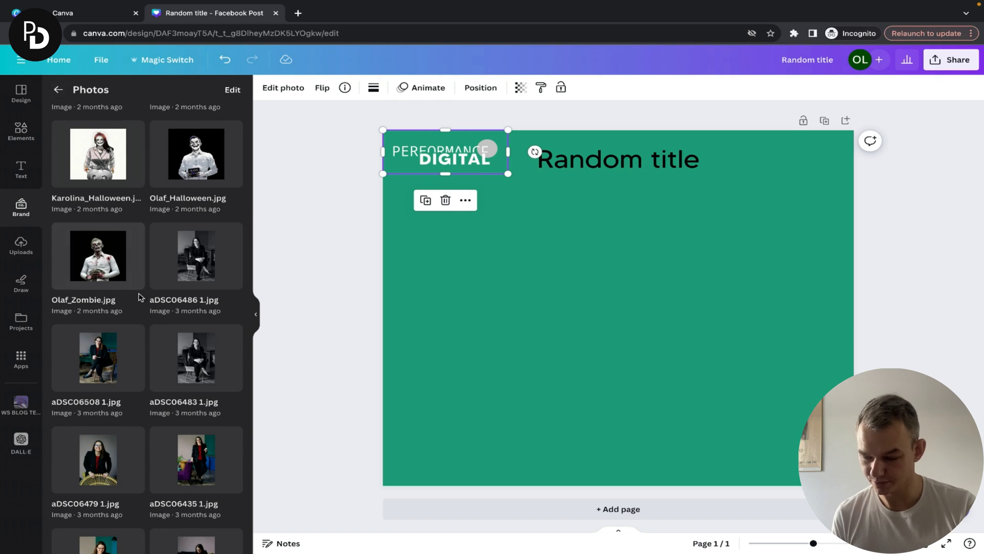
pyautogui.scroll(-15, 137, 297)
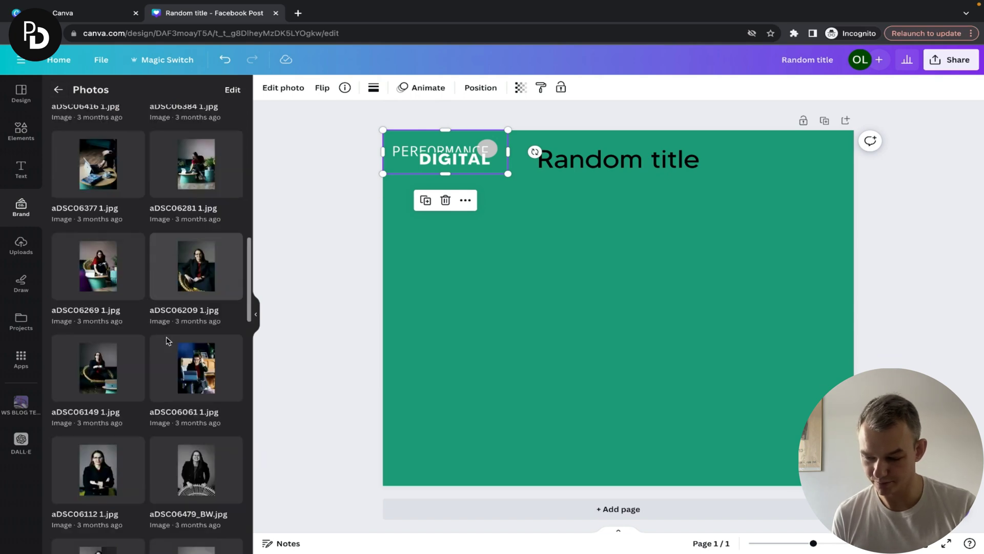
pyautogui.scroll(-10, 169, 348)
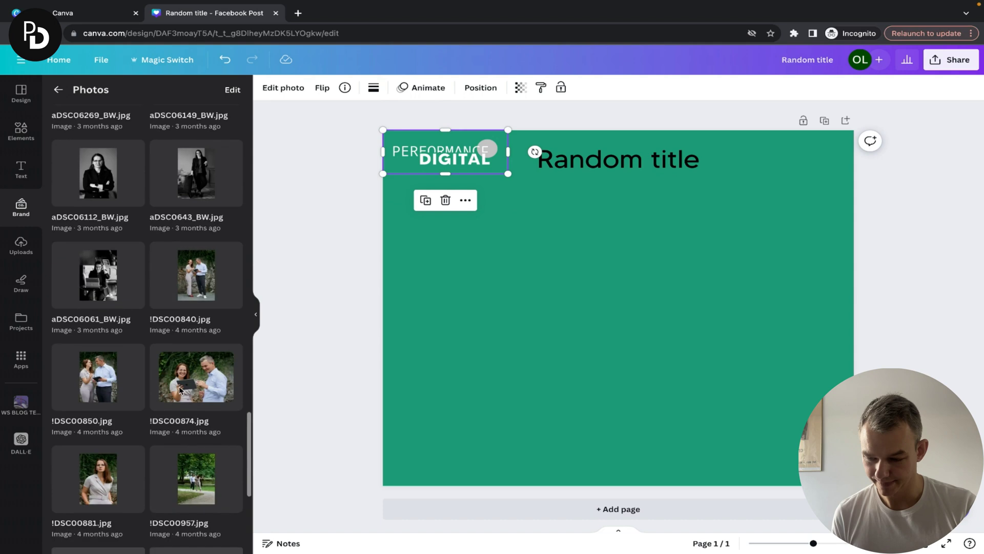
pyautogui.scroll(-5, 180, 390)
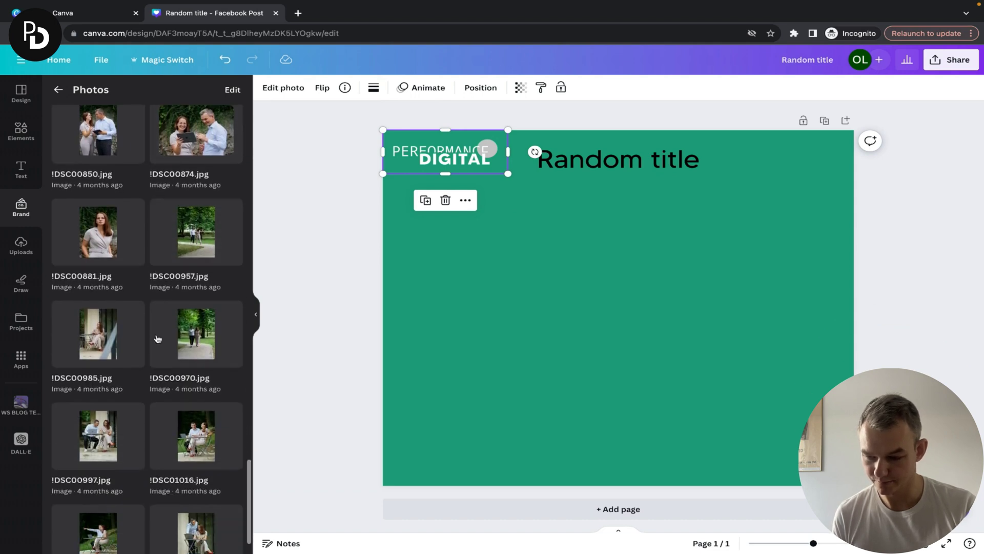
pyautogui.moveTo(98, 231); pyautogui.dragTo(595, 312)
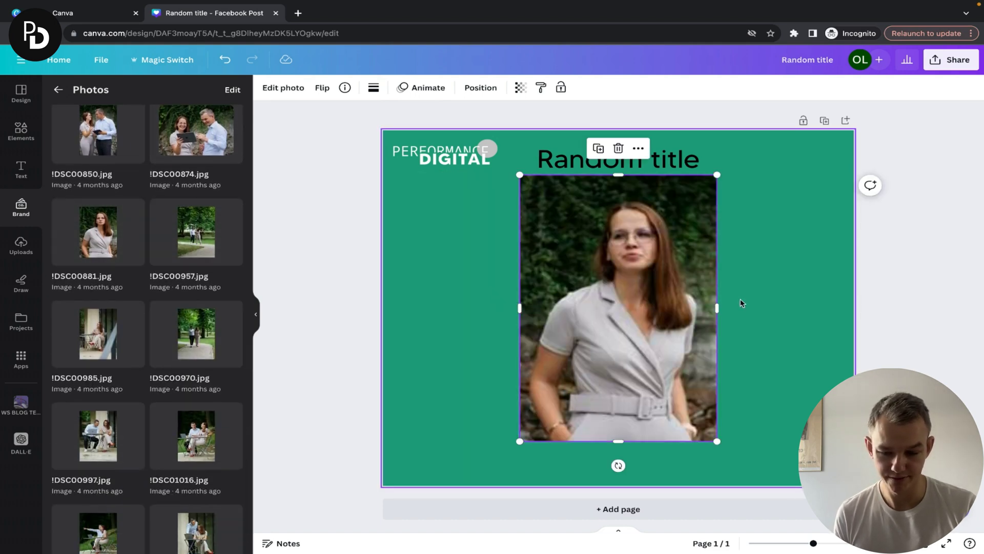
pyautogui.click(740, 303)
pyautogui.click(660, 326)
pyautogui.moveTo(665, 317); pyautogui.dragTo(658, 331)
pyautogui.click(786, 298)
pyautogui.click(605, 229)
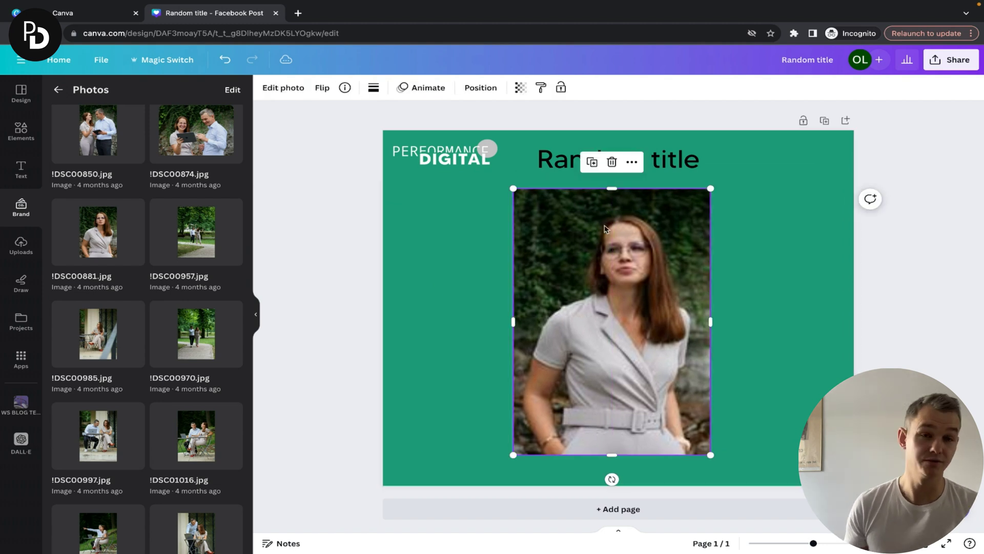
# Remove the photo's background with BG Remover.
pyautogui.click(284, 88)
pyautogui.click(103, 171)
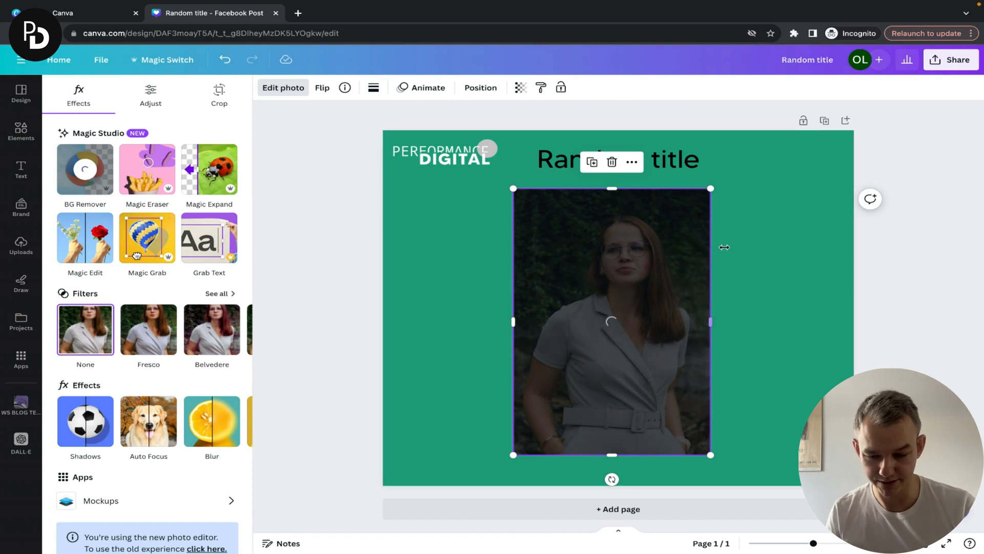
pyautogui.click(749, 250)
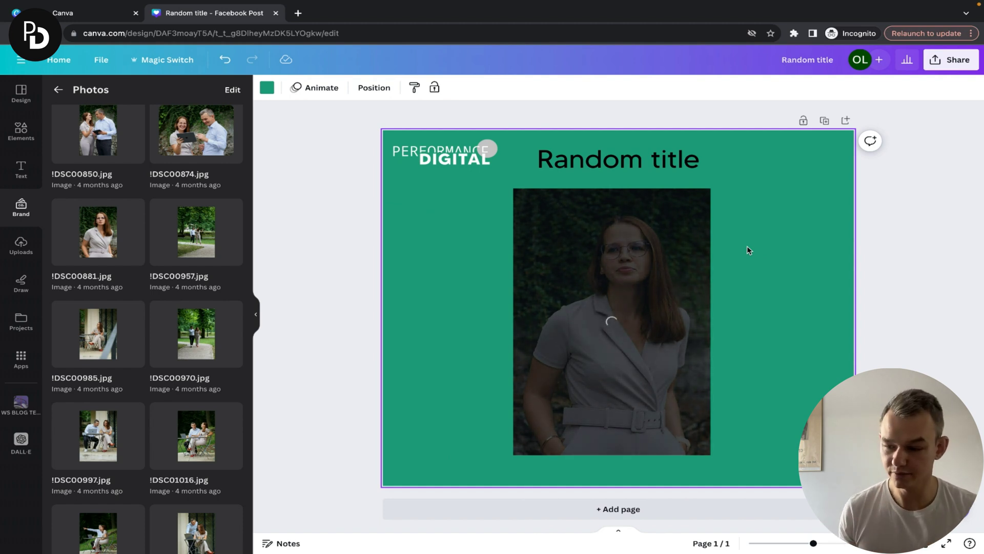
# Go back from the Photos panel to the Brand Kit overview.
pyautogui.click(58, 90)
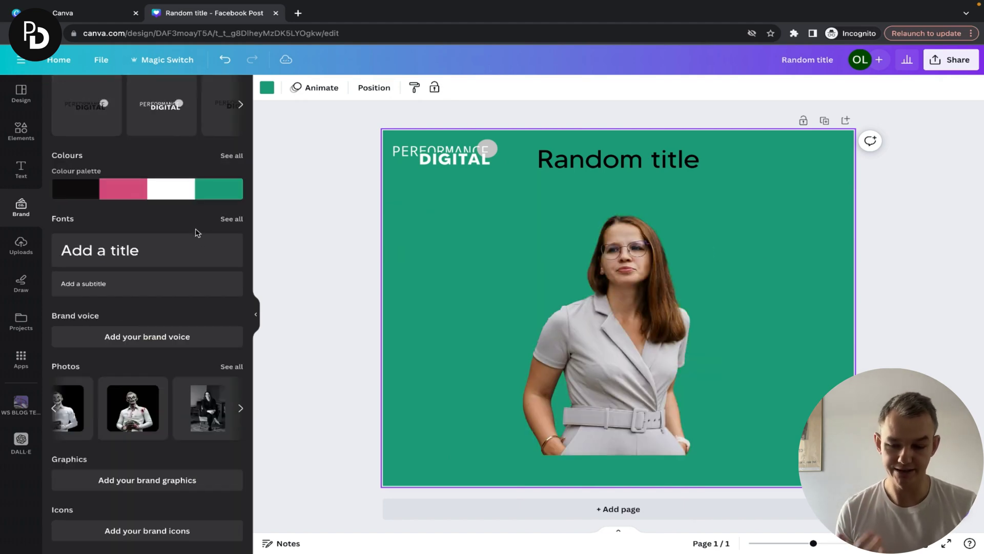